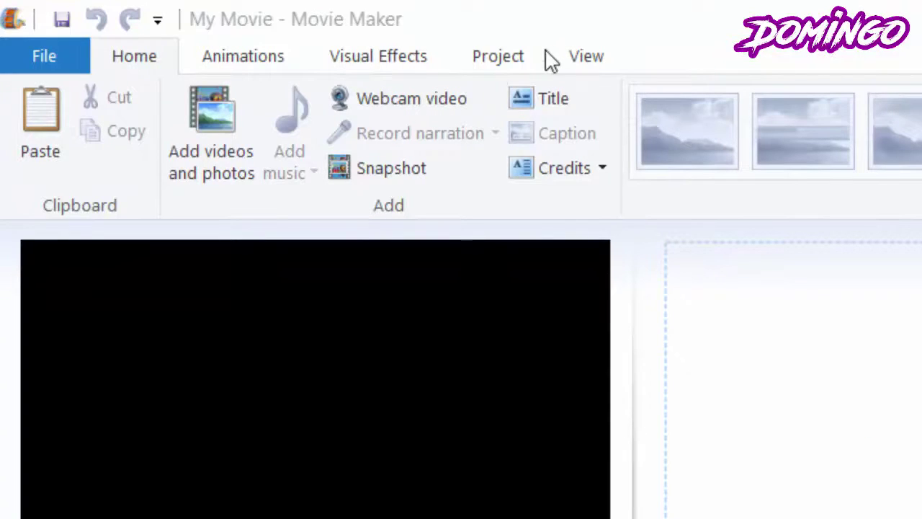
Choose the Blue Snowball microphone and Microsoft LifeCam HD-3000 webcam as recording devices.
left_click(227, 10)
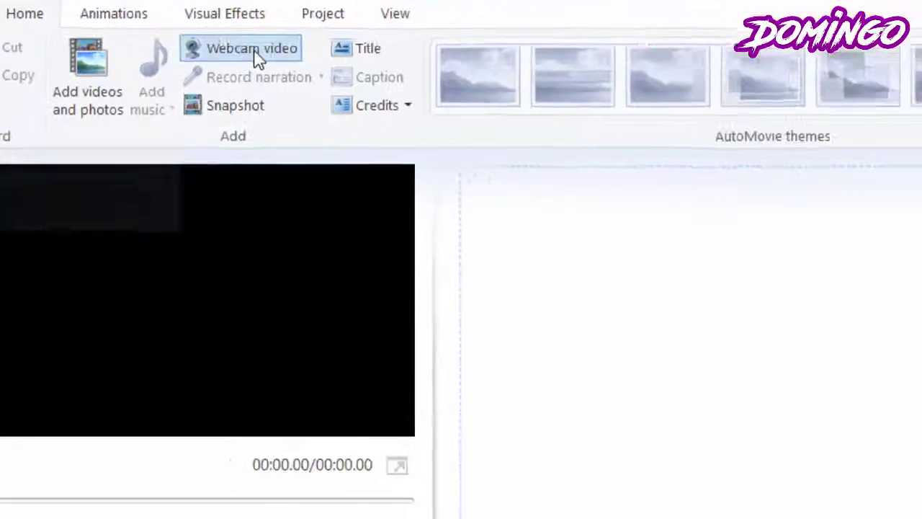
left_click(416, 101)
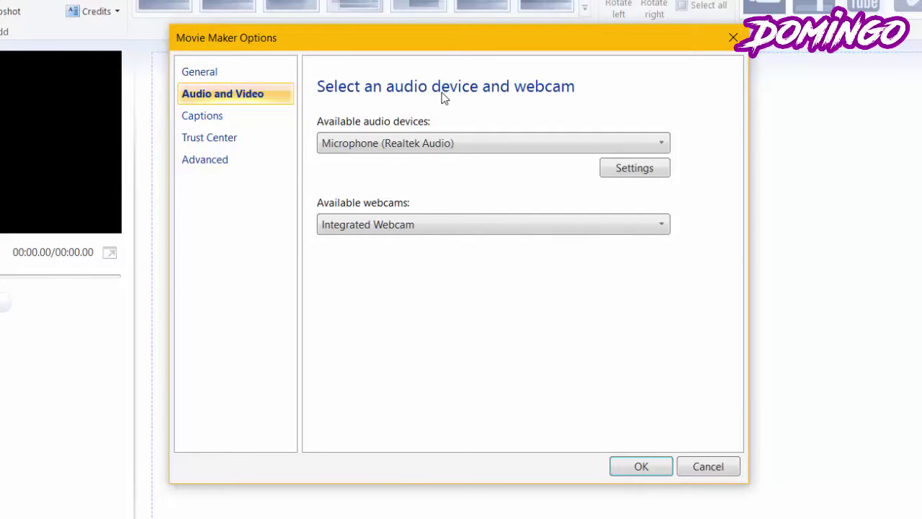
left_click(455, 144)
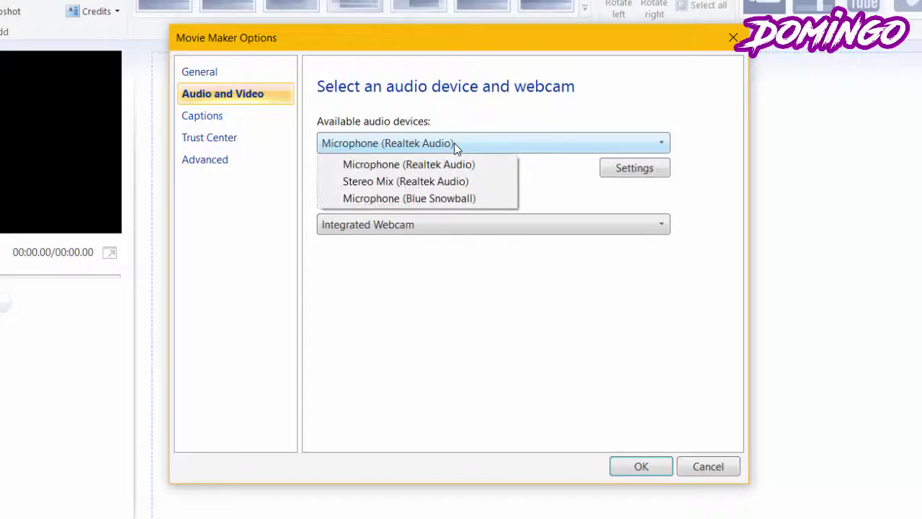
left_click(438, 198)
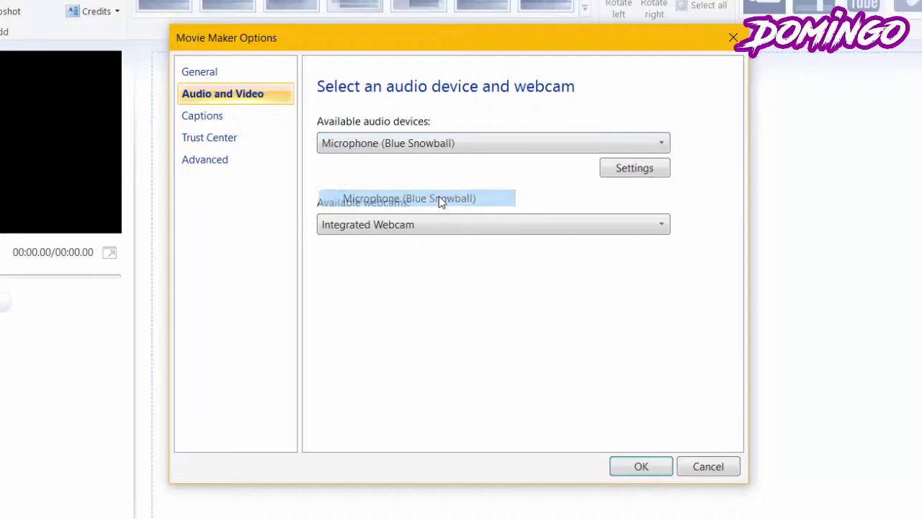
left_click(441, 225)
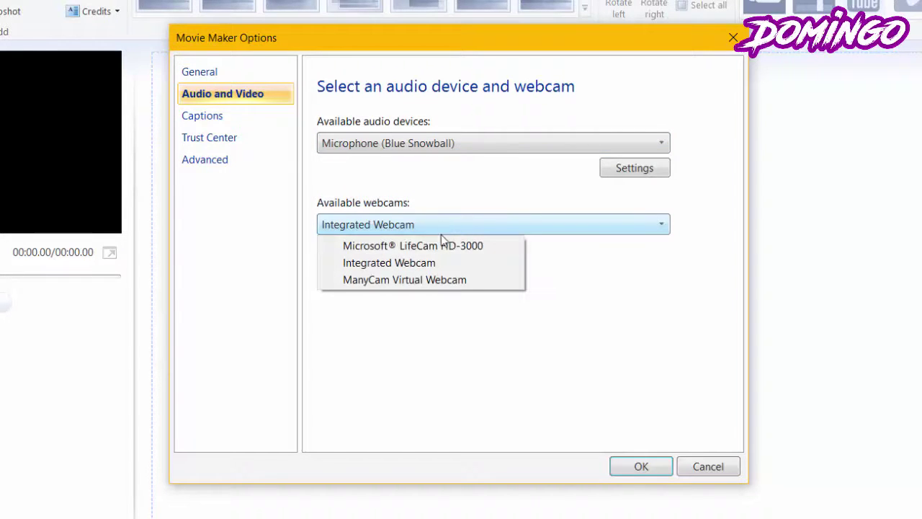
left_click(440, 249)
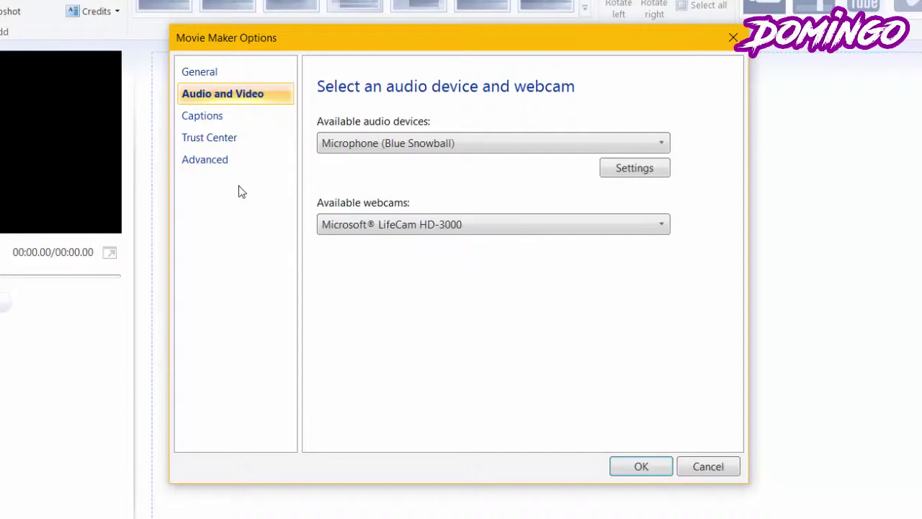
Browse the Captions, Trust Center and Advanced pages, then confirm the devices to enter webcam capture.
left_click(210, 123)
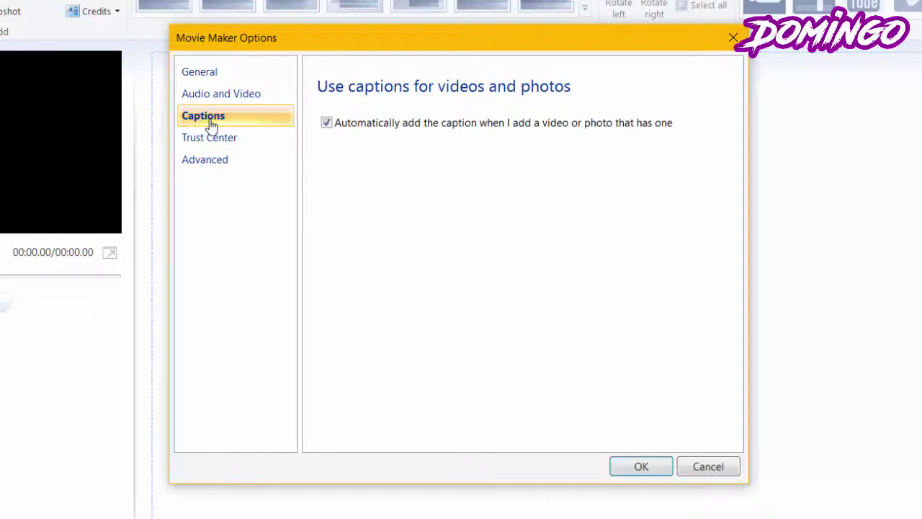
left_click(213, 143)
left_click(215, 162)
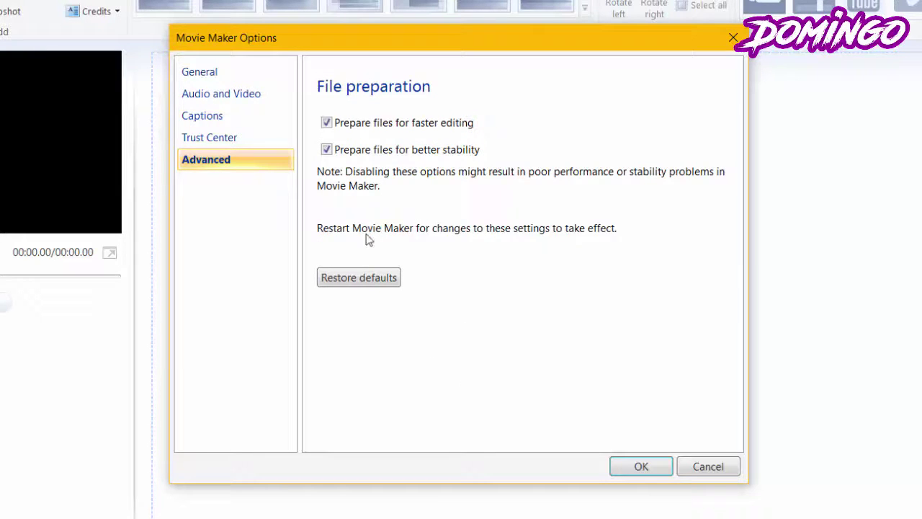
left_click(232, 98)
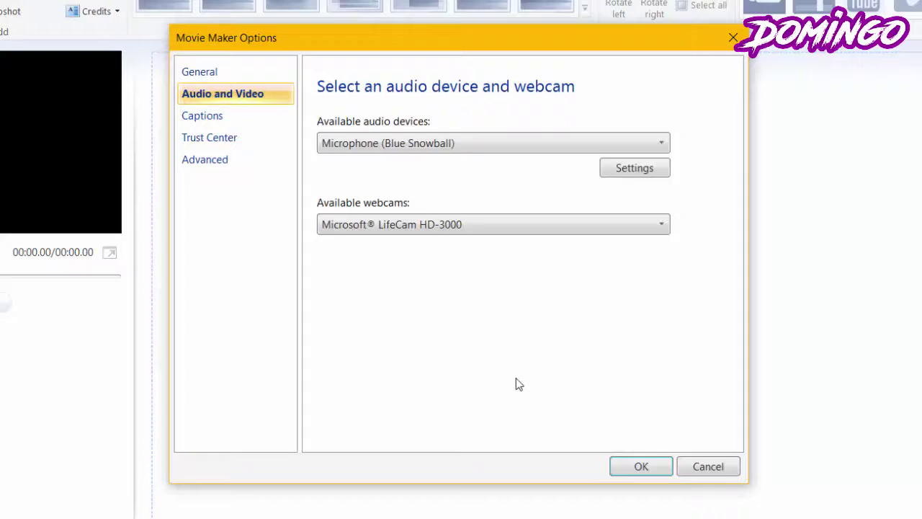
left_click(631, 466)
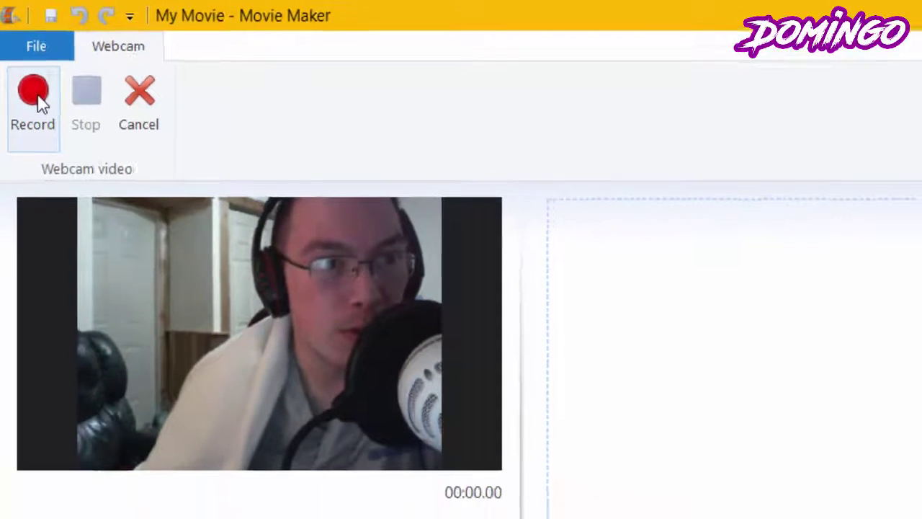
Record a webcam clip of about 15 seconds, then stop recording.
left_click(39, 100)
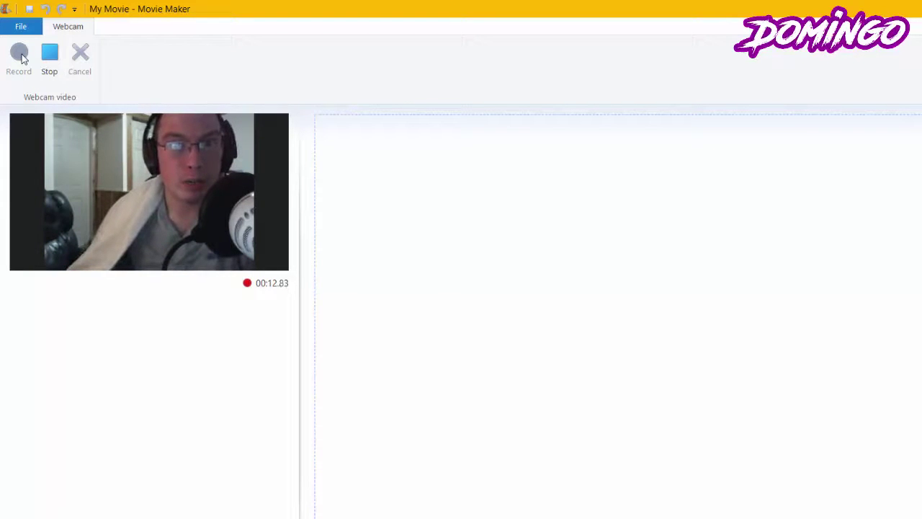
left_click(49, 54)
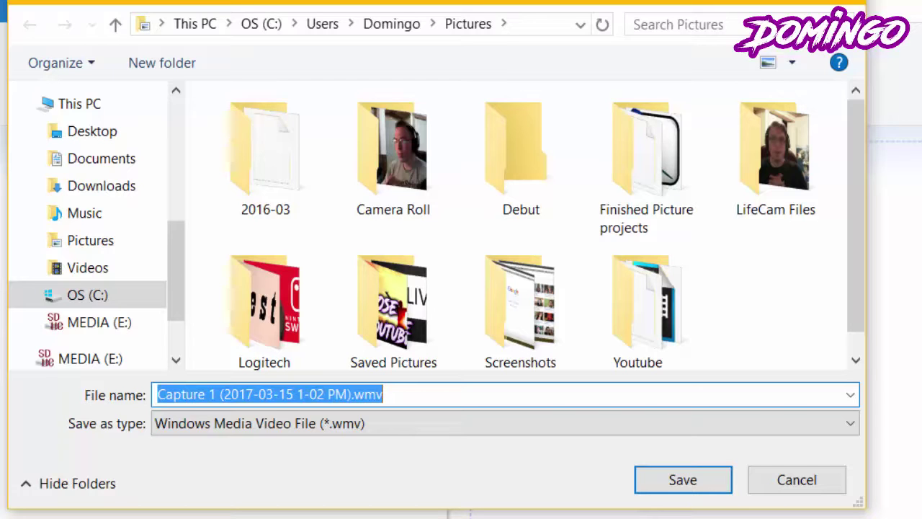
Save the captured clip as 'test capture' in the Videos folder.
type("test capture")
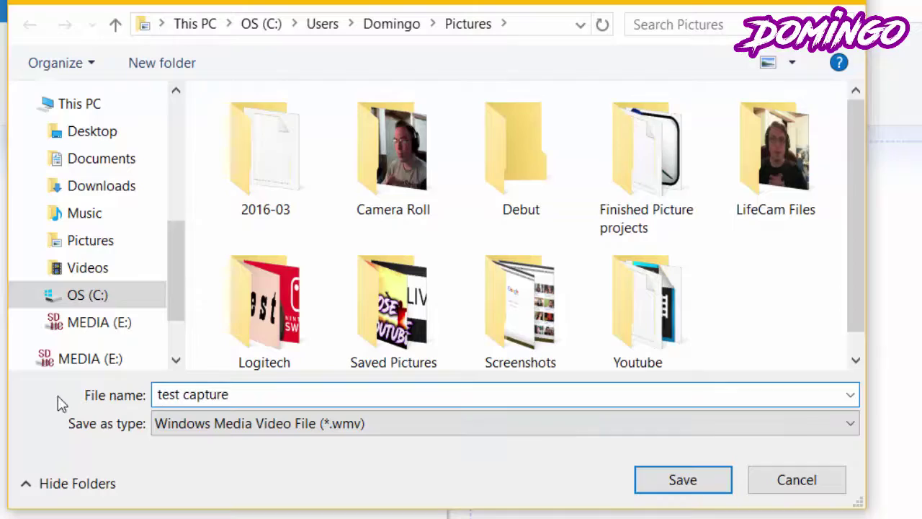
left_click(109, 268)
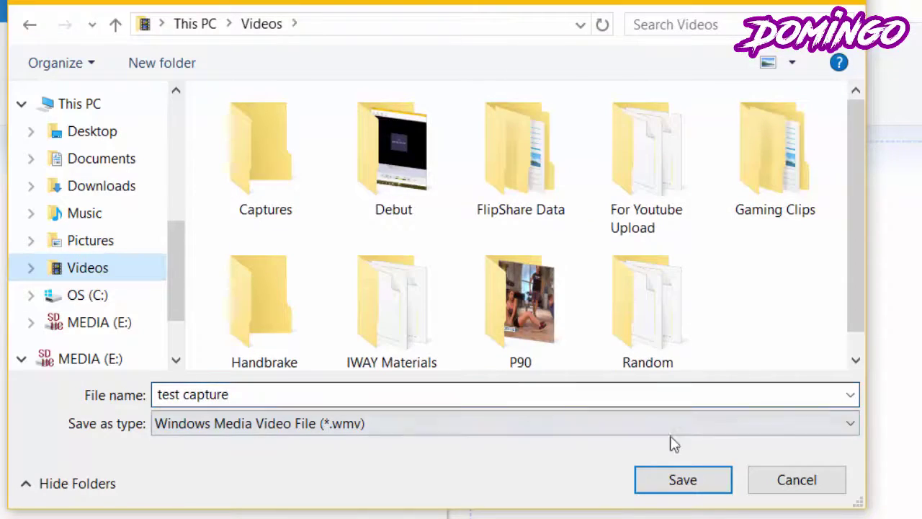
left_click(685, 480)
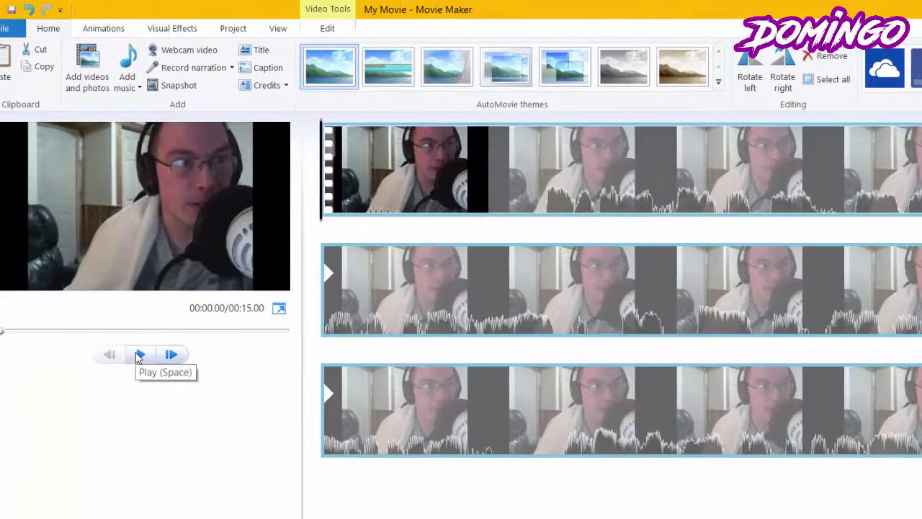
left_click(24, 335)
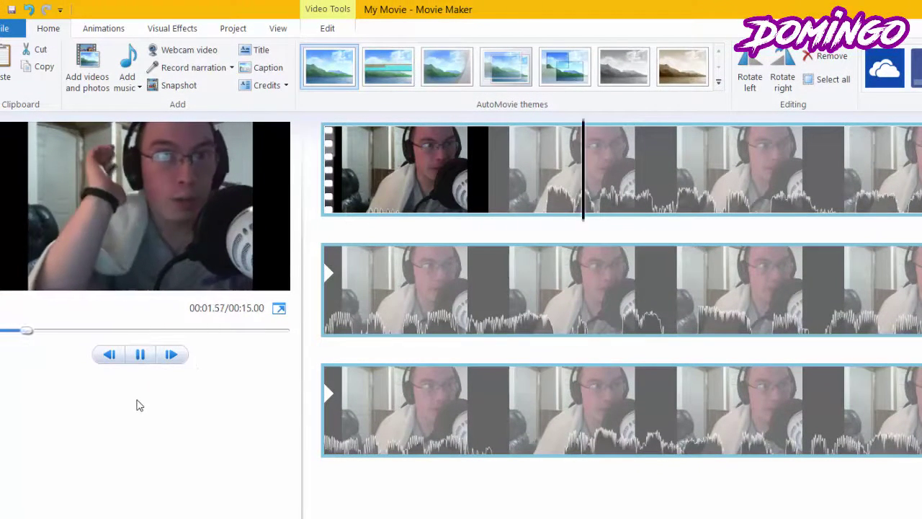
left_click(141, 356)
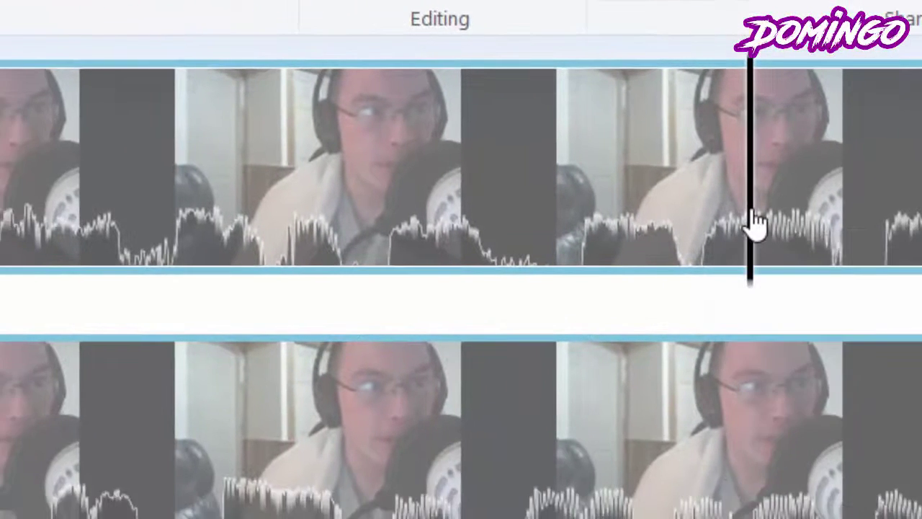
Split the test capture clip at about 1.3 seconds and play back the result.
left_click(504, 327)
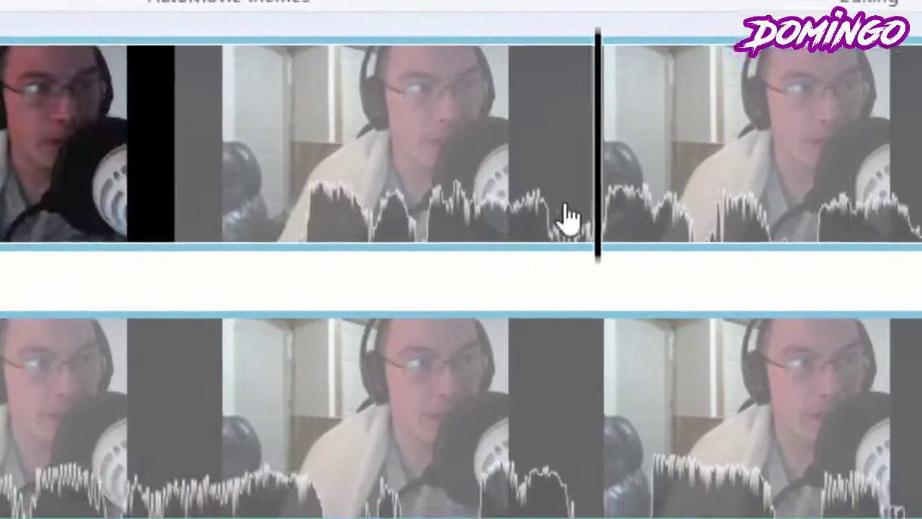
left_click_drag(561, 227, 437, 256)
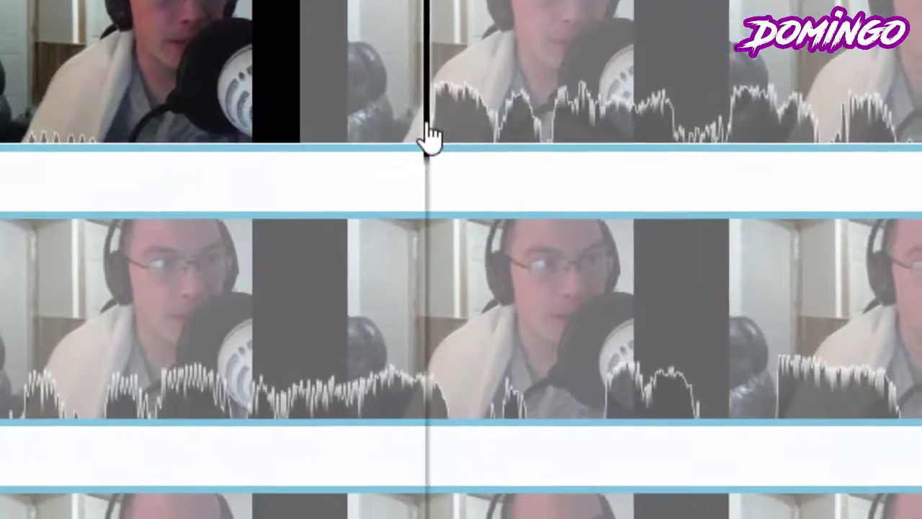
right_click(428, 226)
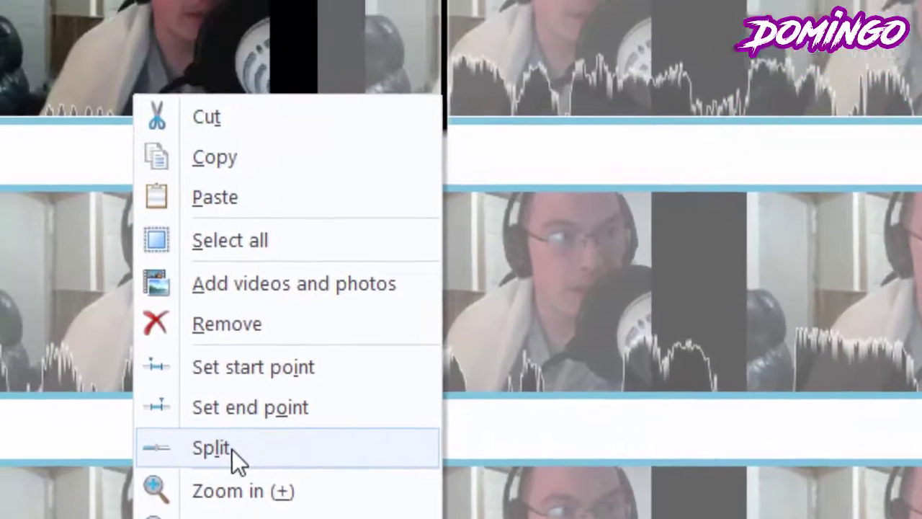
left_click(213, 360)
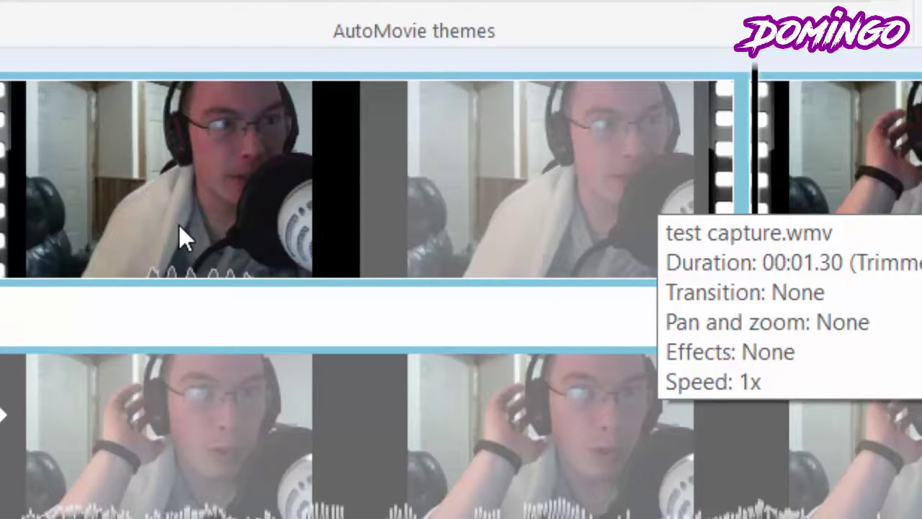
scroll(179, 224, "down", 2)
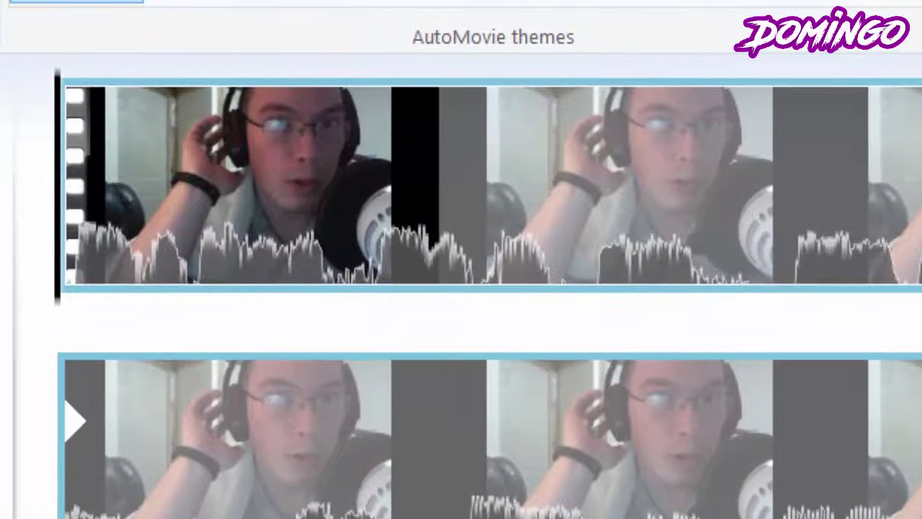
key("space")
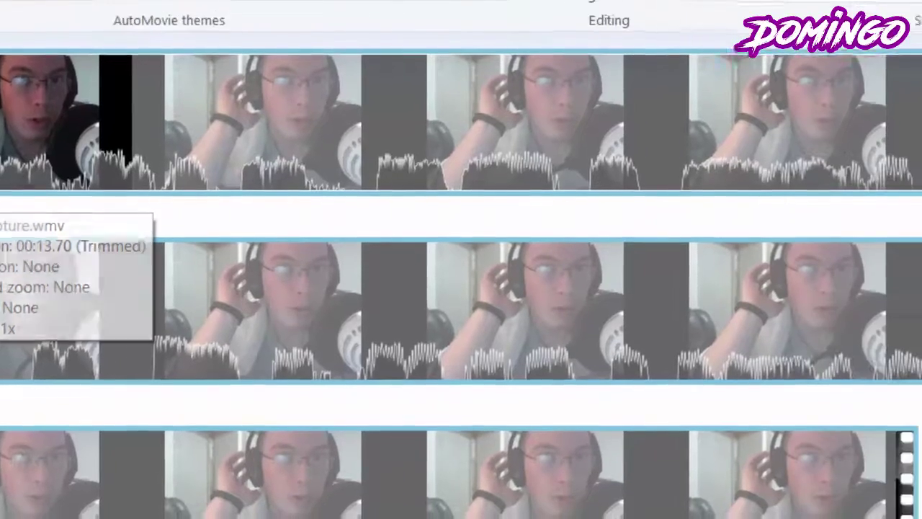
left_click_drag(819, 175, 243, 199)
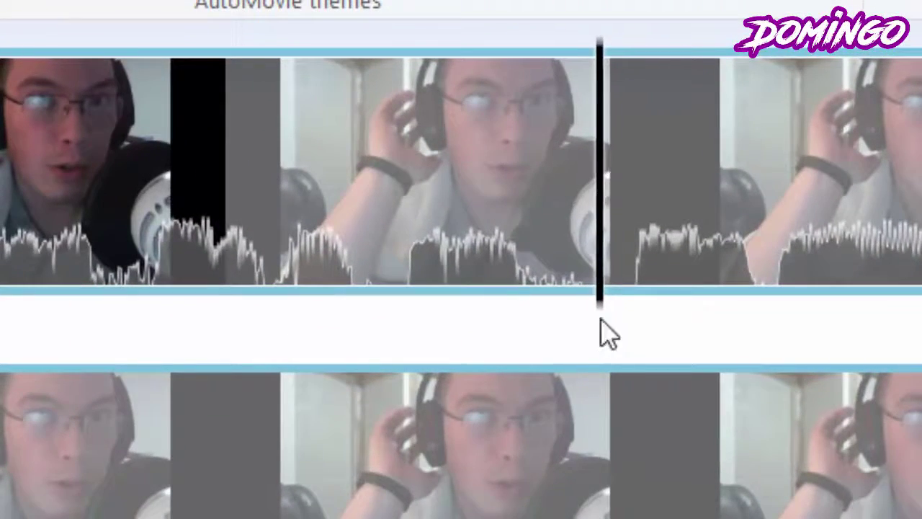
right_click(602, 272)
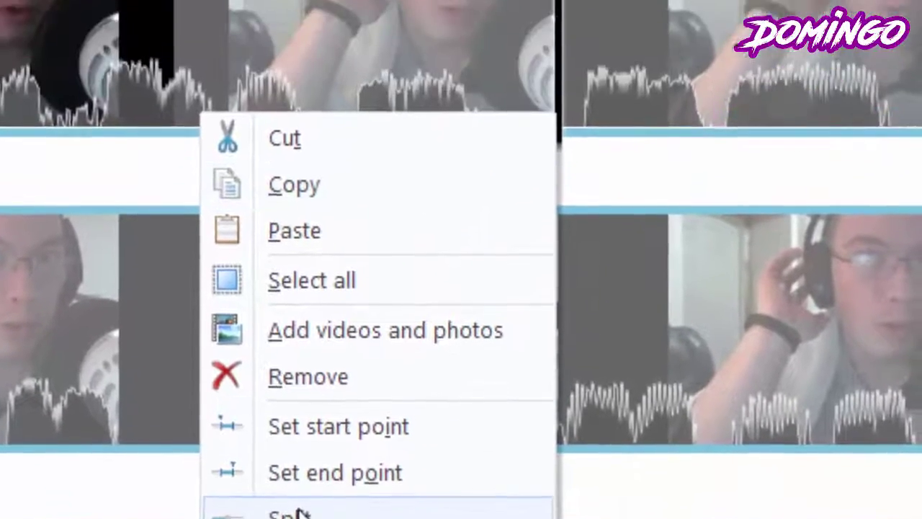
left_click(330, 518)
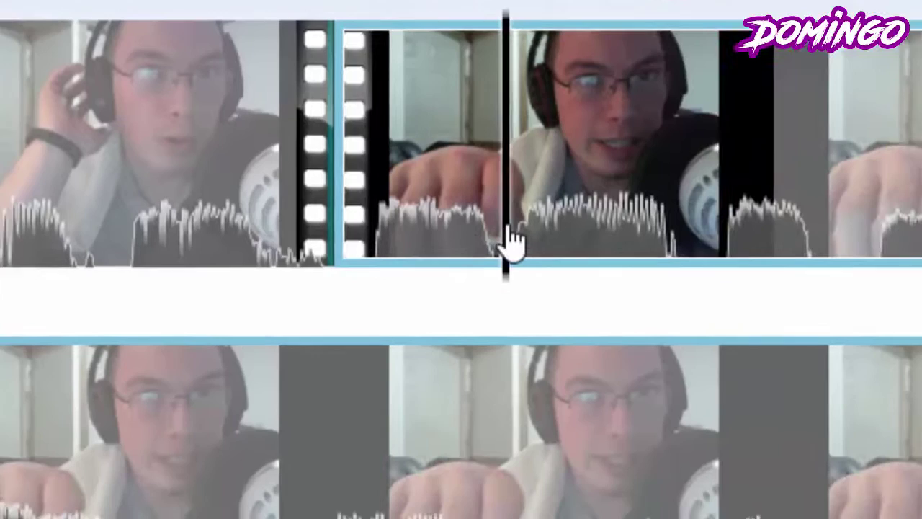
right_click(509, 235)
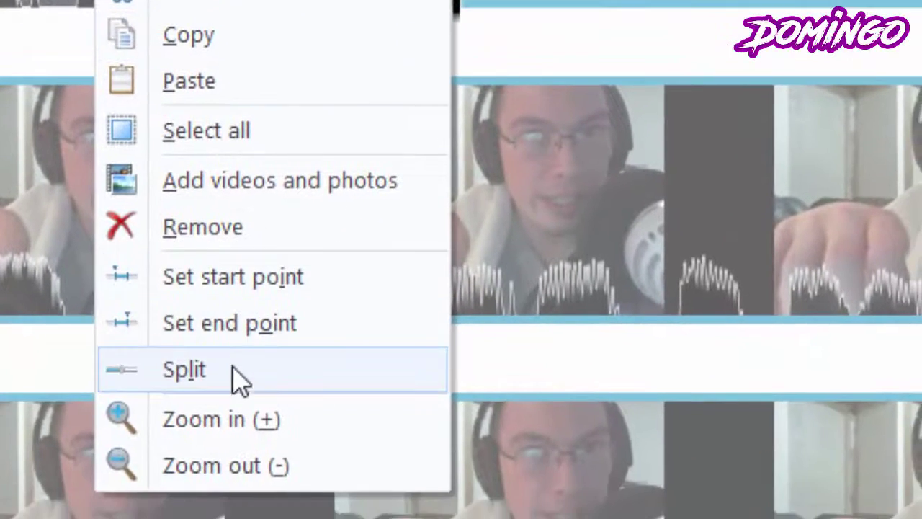
left_click(238, 376)
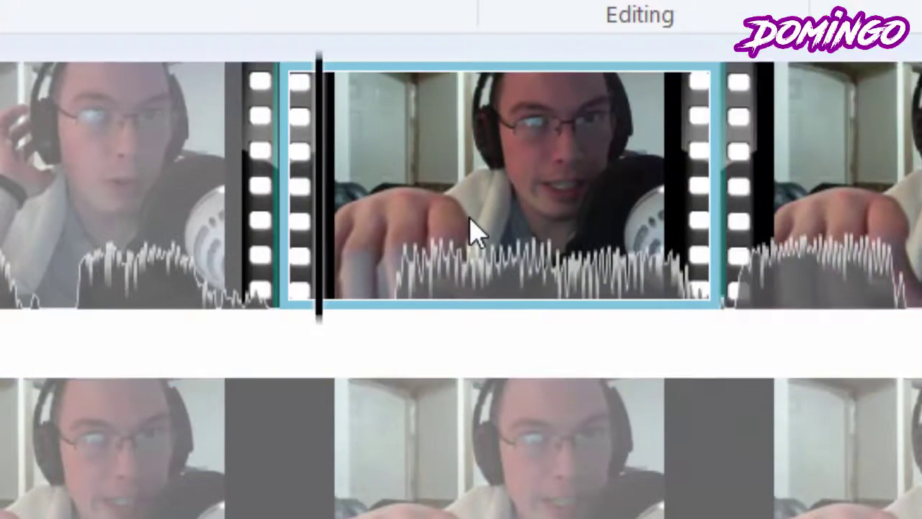
key("Delete")
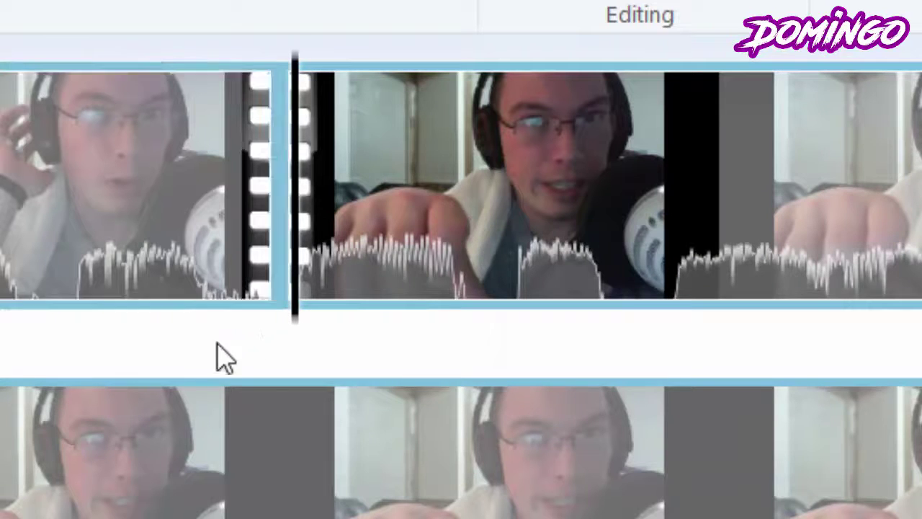
left_click(0, 263)
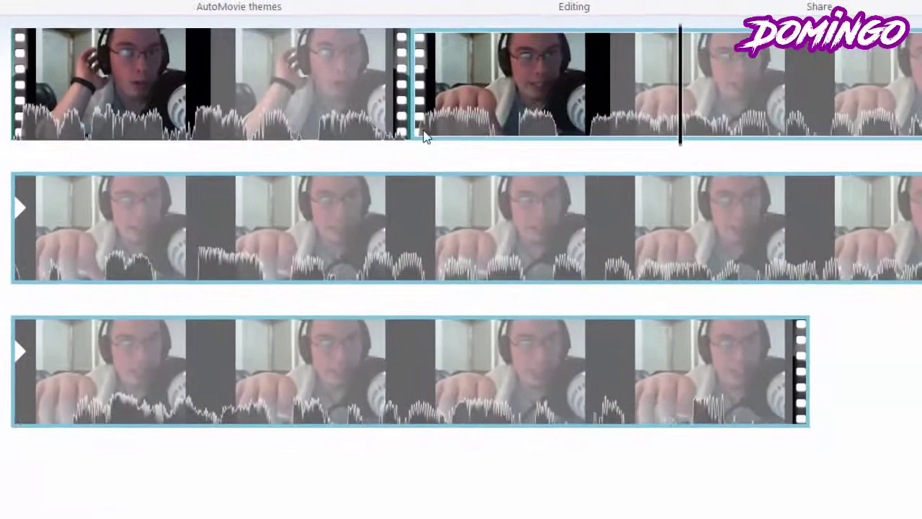
mouse_move(427, 124)
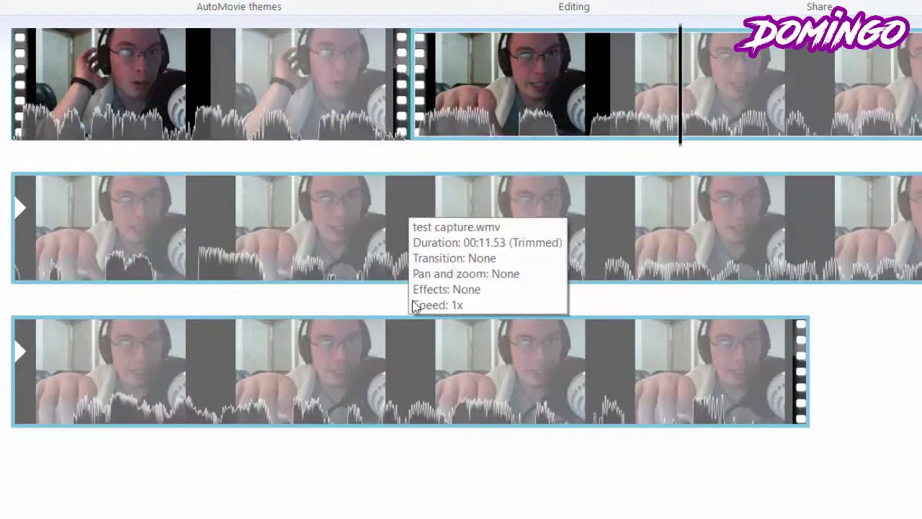
left_click_drag(680, 117, 570, 124)
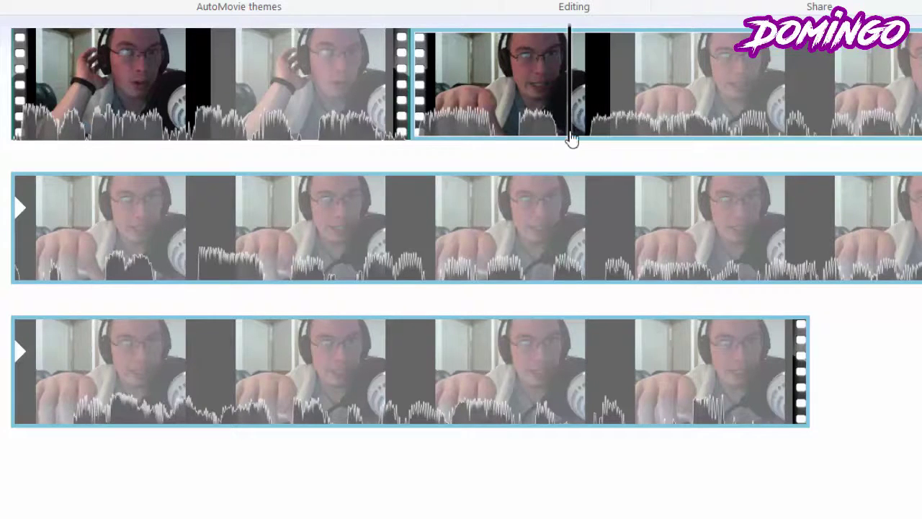
mouse_move(600, 182)
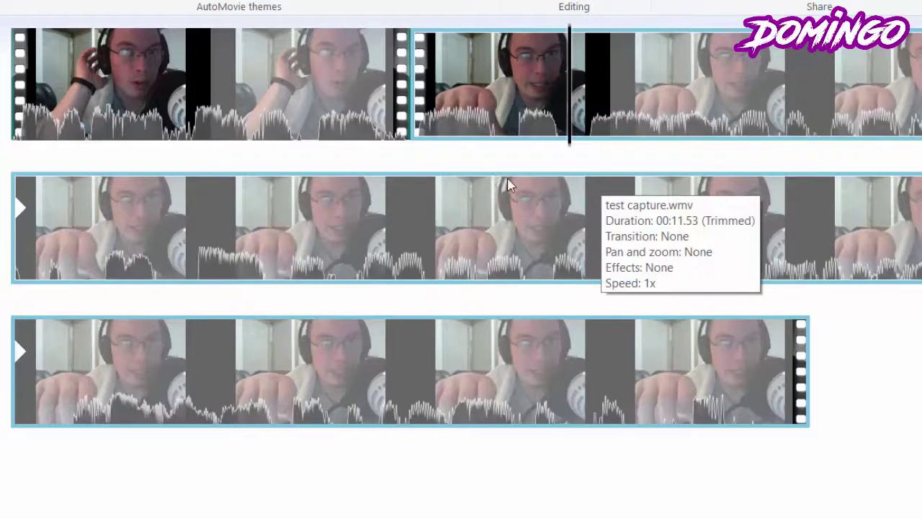
Split the clip at the first cut point and delete the unwanted part before it.
left_click(180, 289)
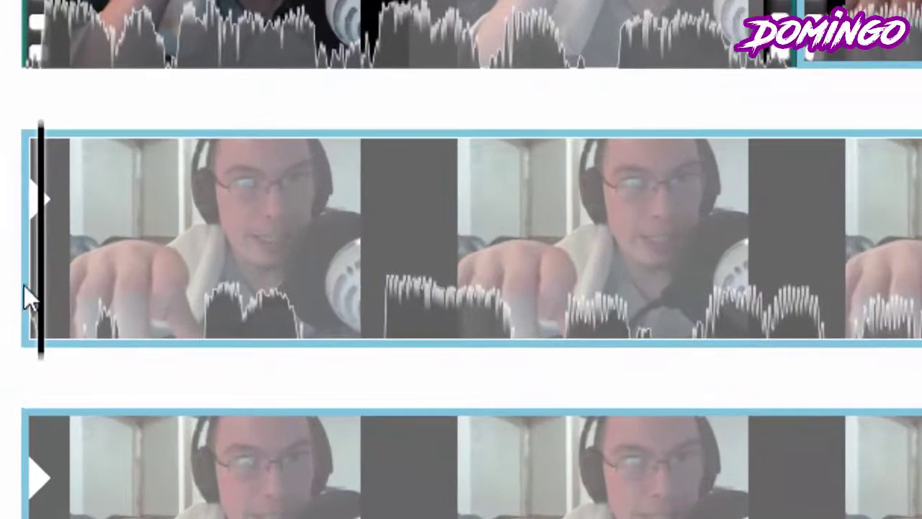
left_click_drag(38, 305, 202, 340)
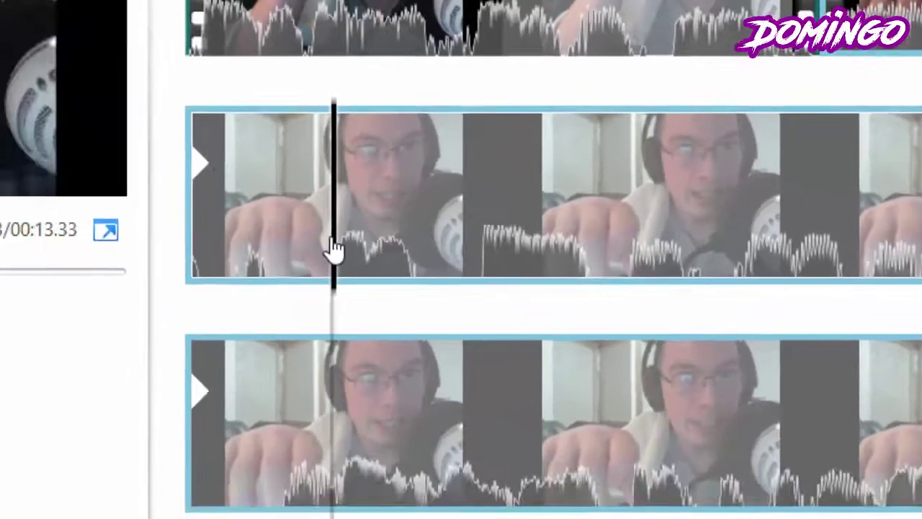
right_click(200, 310)
left_click(340, 412)
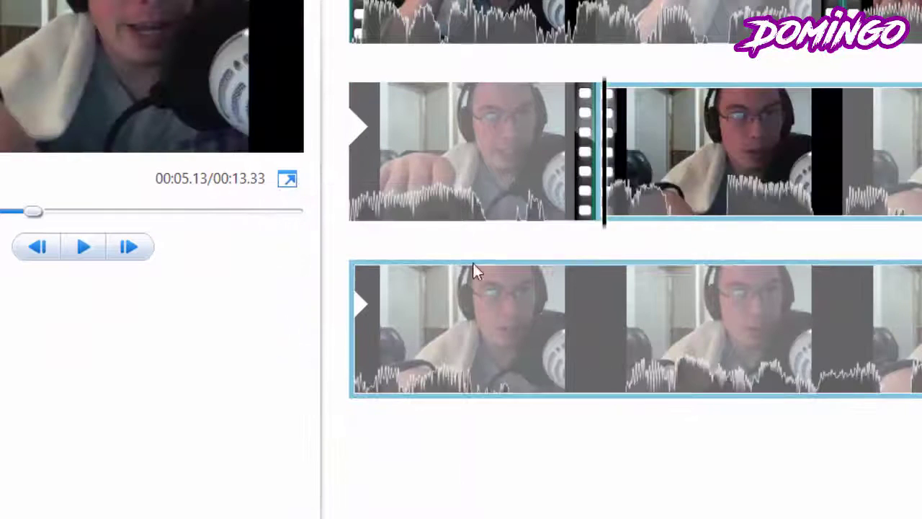
left_click(486, 165)
key("Delete")
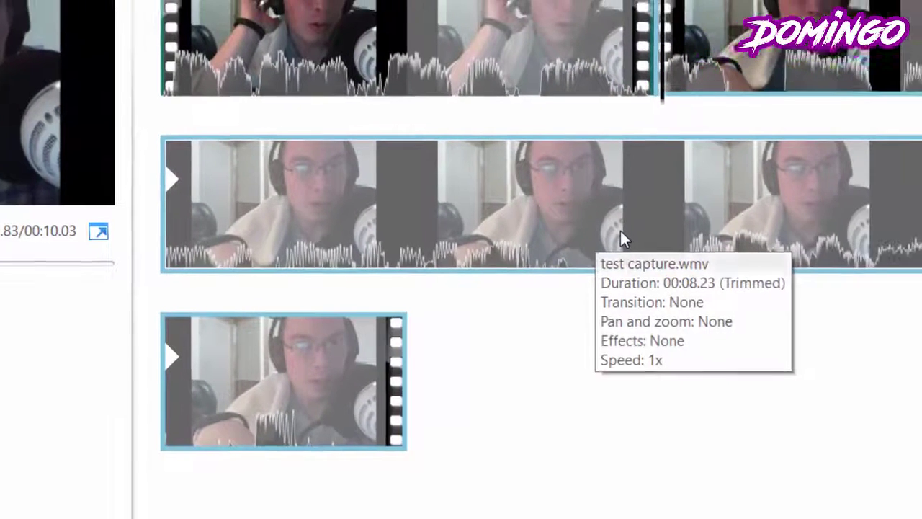
Split out a second short unwanted piece, delete it, and play back the 9.63-second edit.
left_click(621, 181)
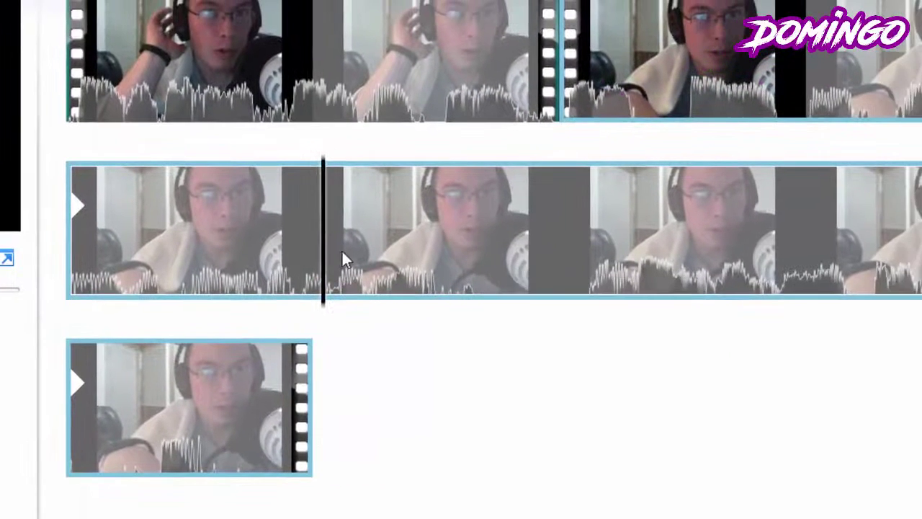
left_click_drag(414, 266, 594, 266)
right_click(593, 264)
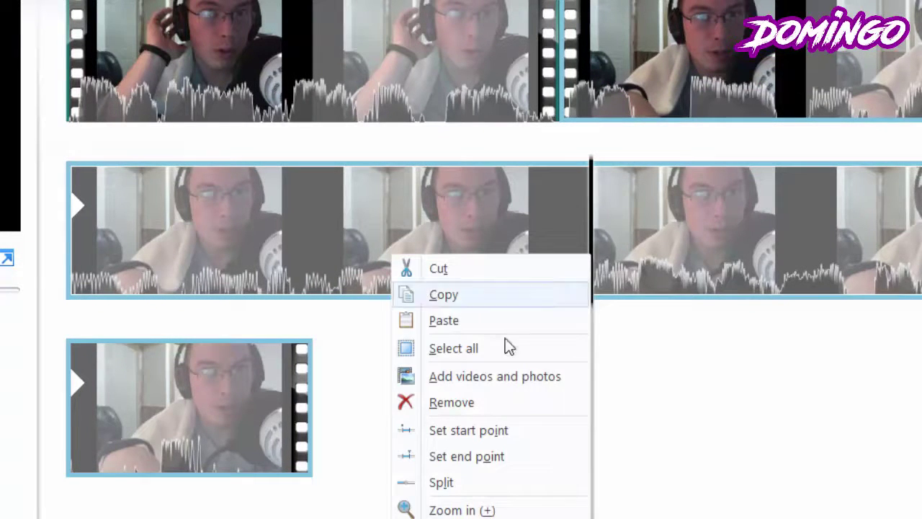
left_click(469, 488)
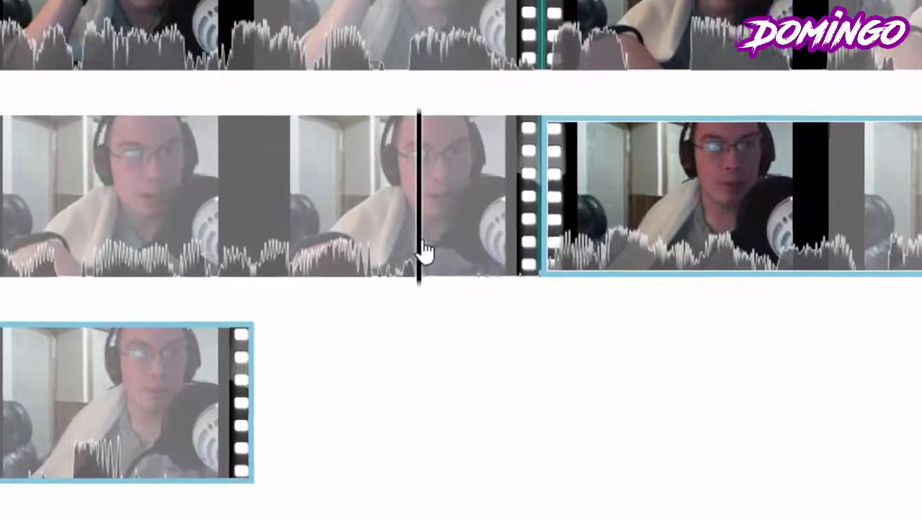
left_click(459, 277)
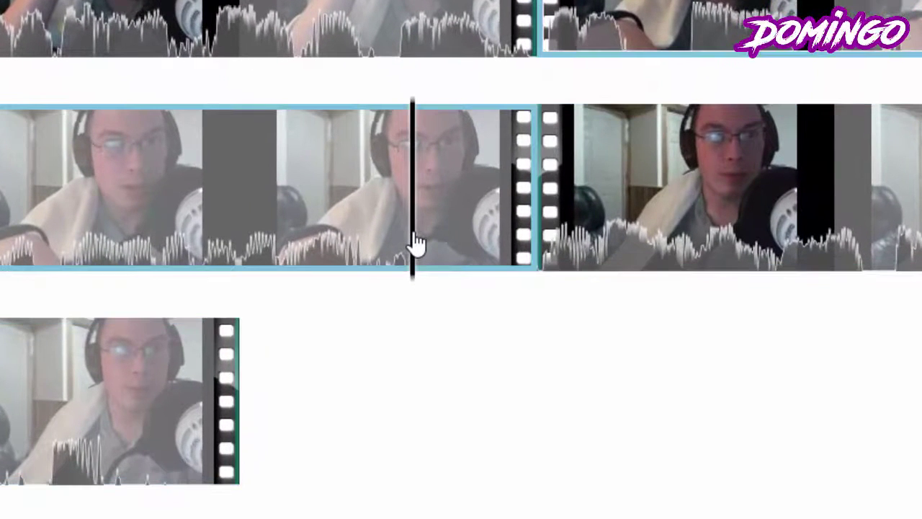
right_click(415, 242)
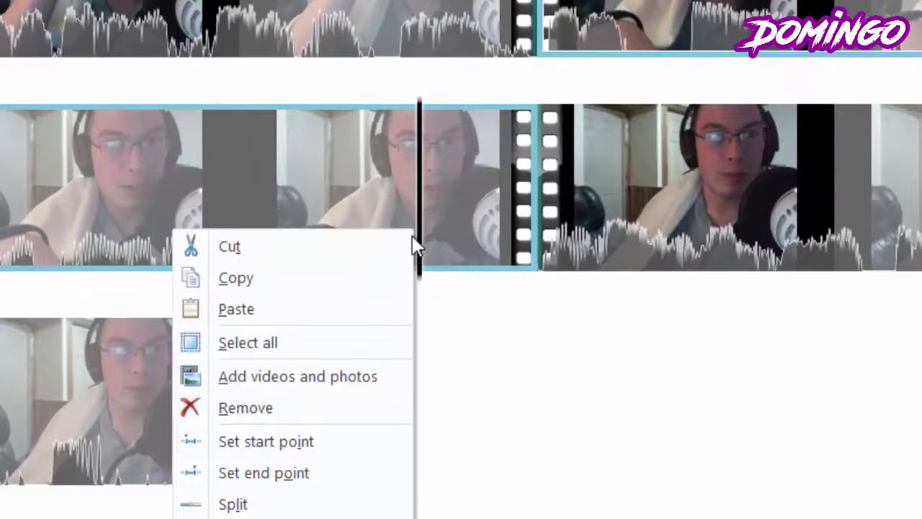
left_click(258, 504)
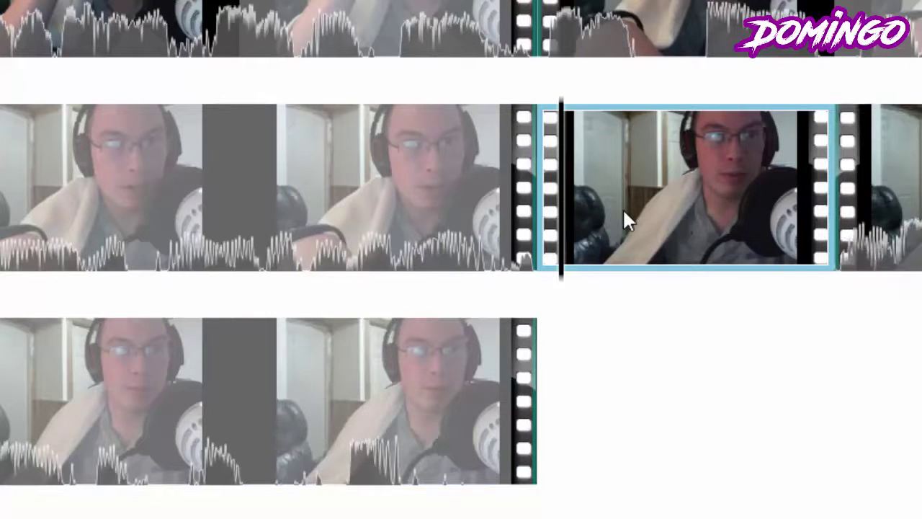
key("Delete")
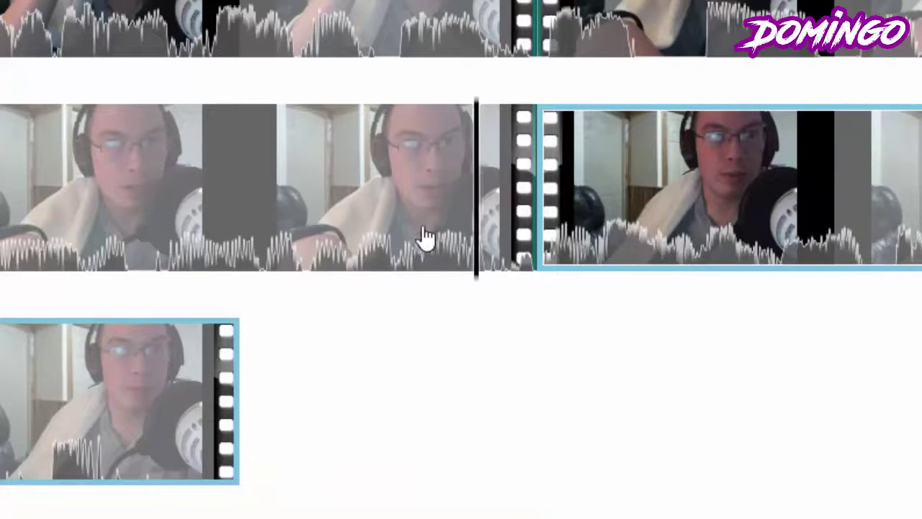
left_click(328, 238)
key("space")
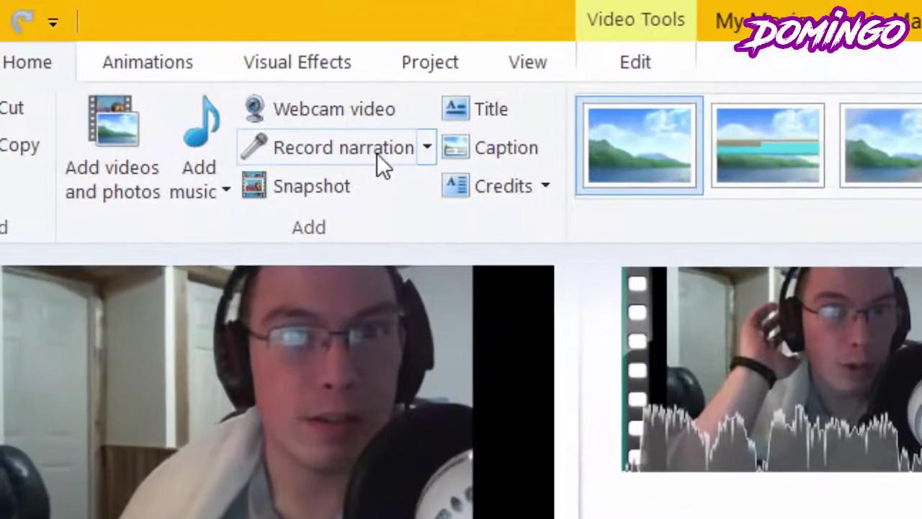
left_click(377, 159)
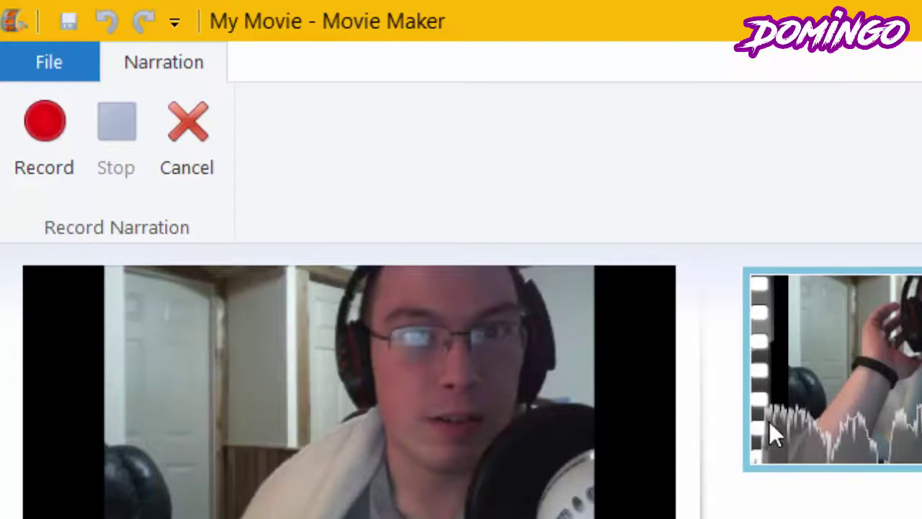
left_click(755, 379)
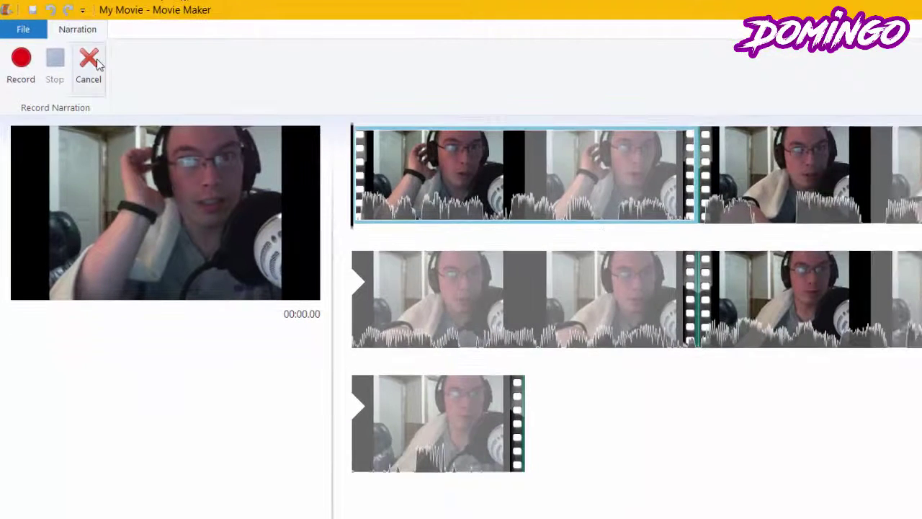
left_click(88, 59)
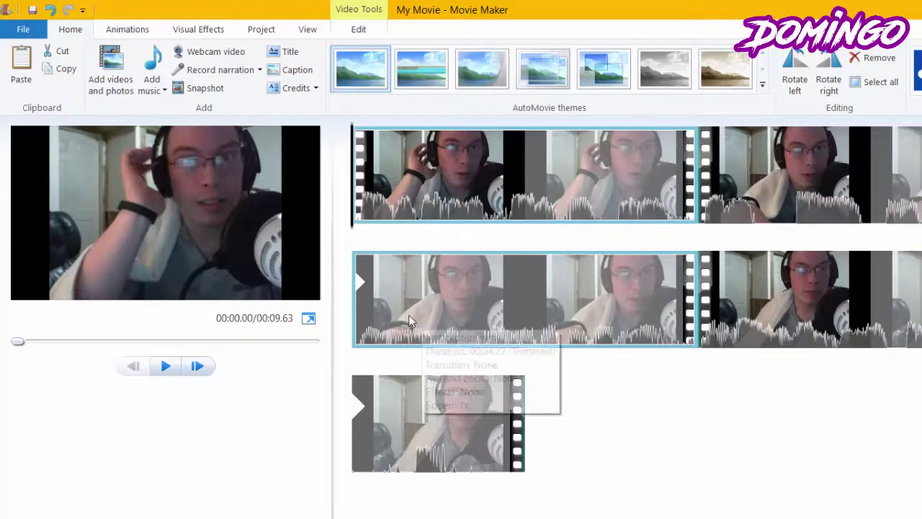
Apply the Cinematic AutoMovie theme, after trying Contemporary, and decline adding music.
left_click(415, 72)
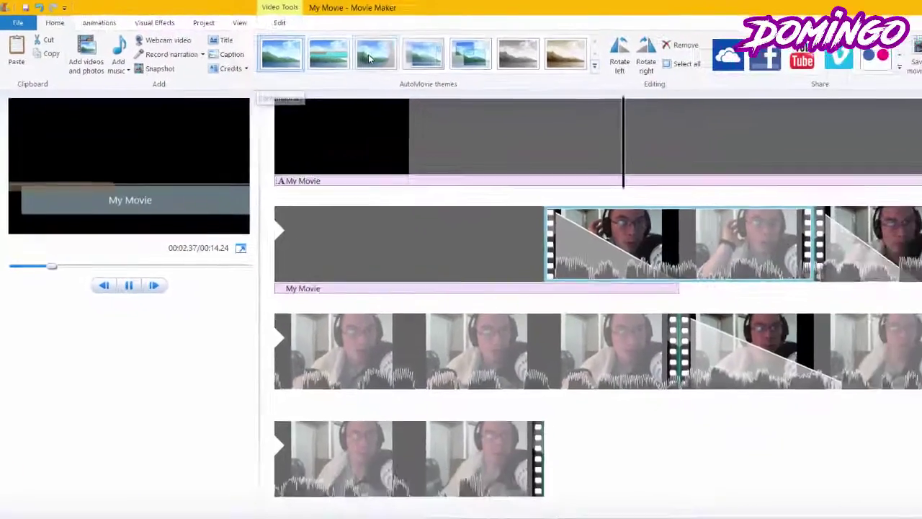
left_click(473, 75)
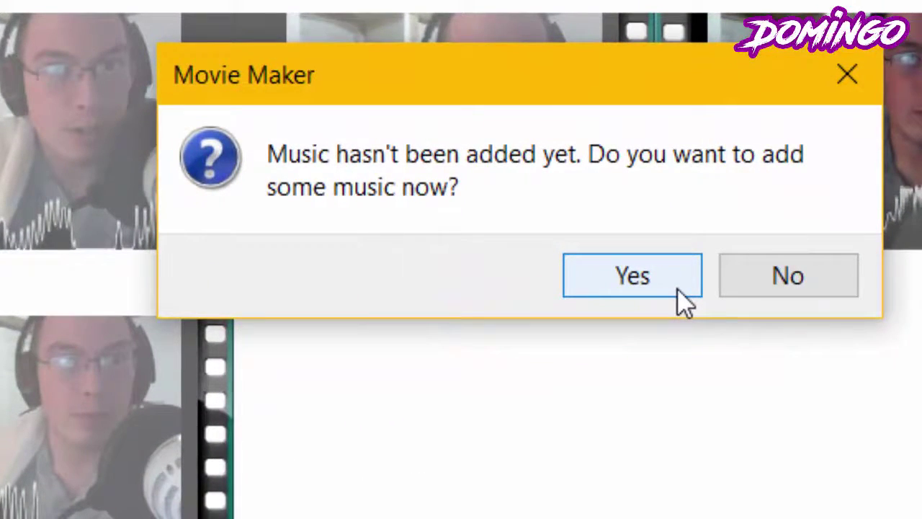
left_click(781, 277)
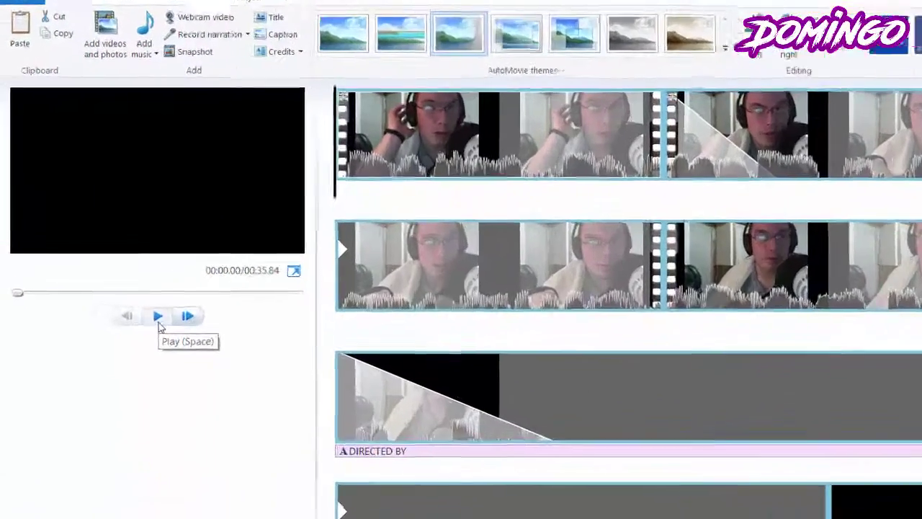
left_click(118, 262)
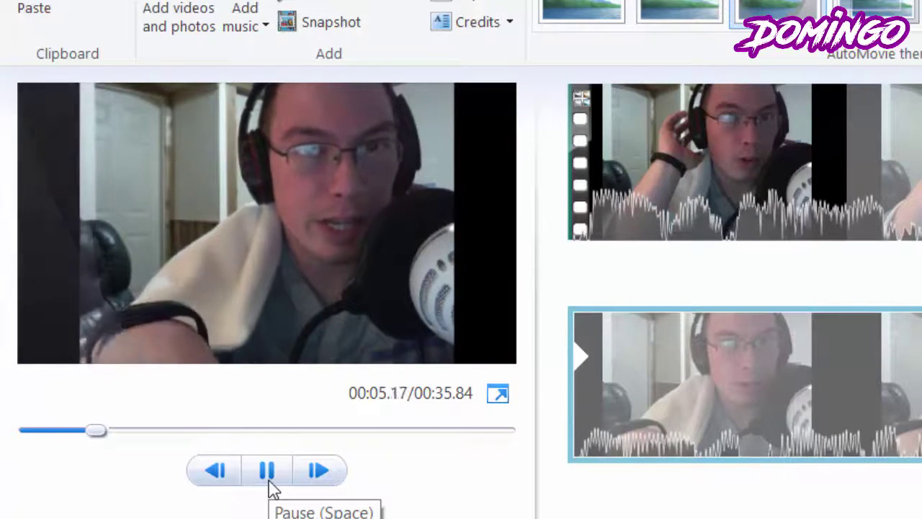
left_click(268, 475)
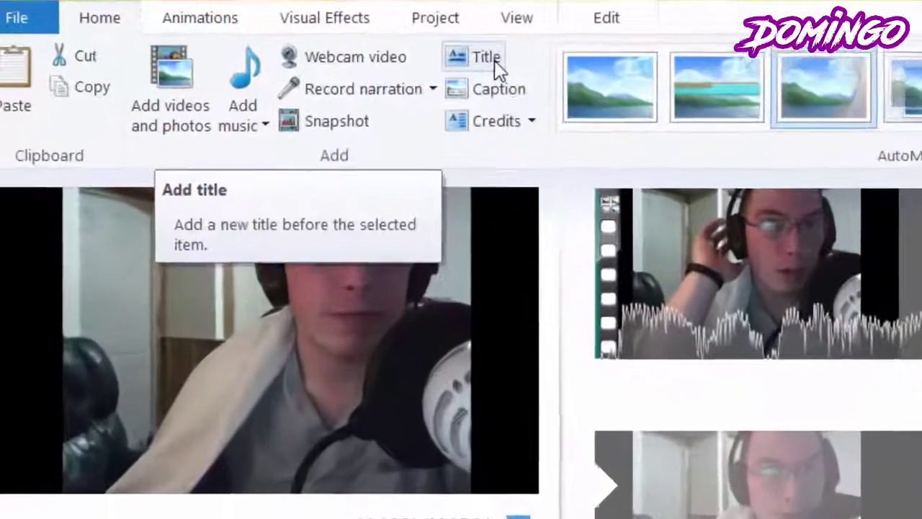
Add a title card and enter the text 'My Custom Movie'.
left_click(251, 30)
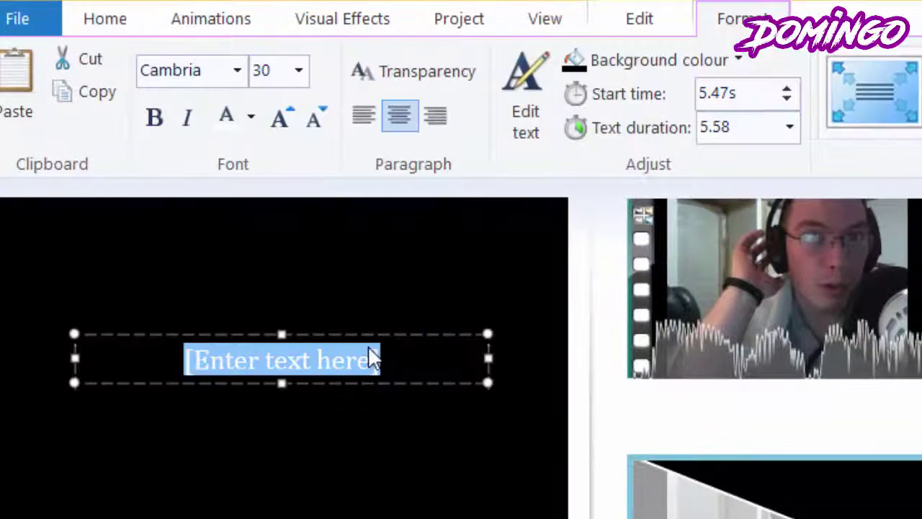
type("My Custom M")
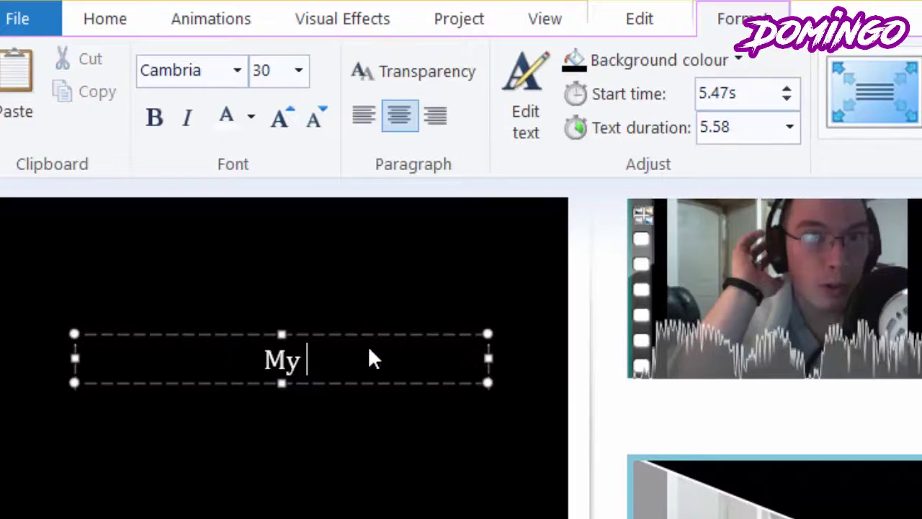
type("ovie")
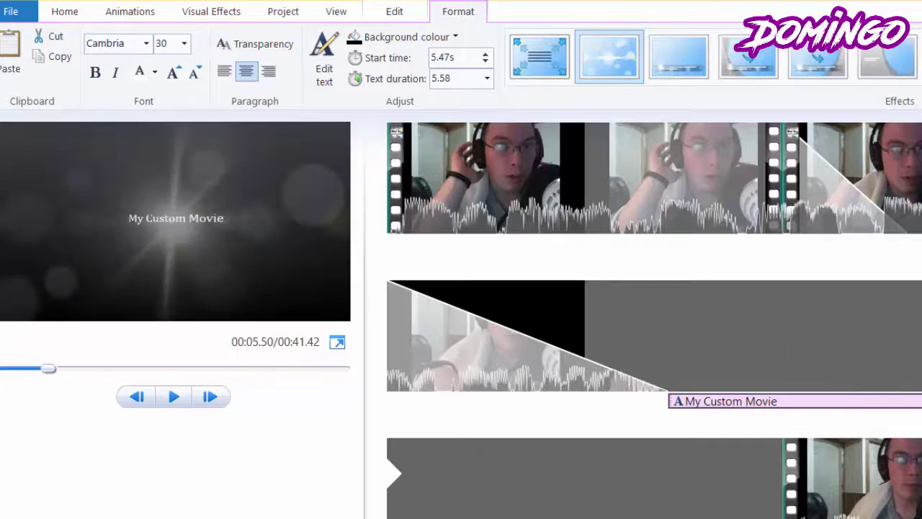
Delete the first webcam clip so the 'My Custom Movie' title opens the movie, then preview it.
left_click_drag(754, 325, 789, 208)
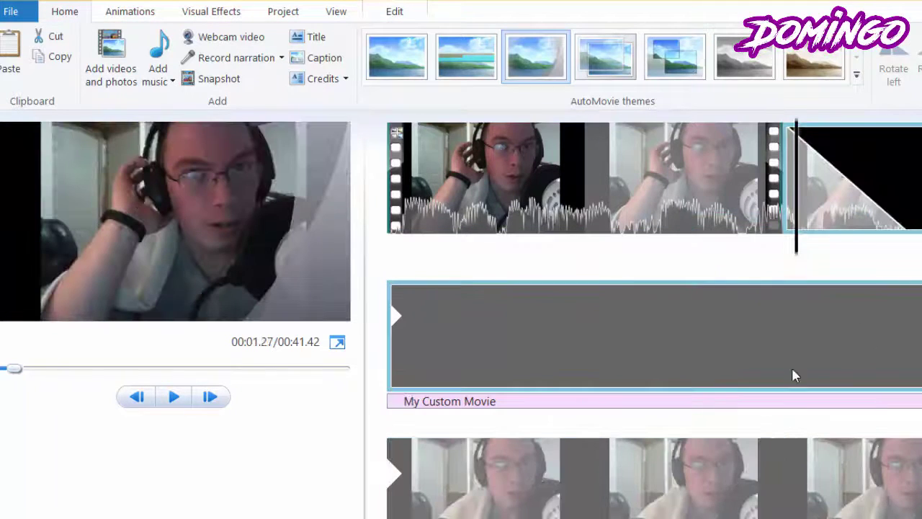
left_click_drag(792, 375, 720, 332)
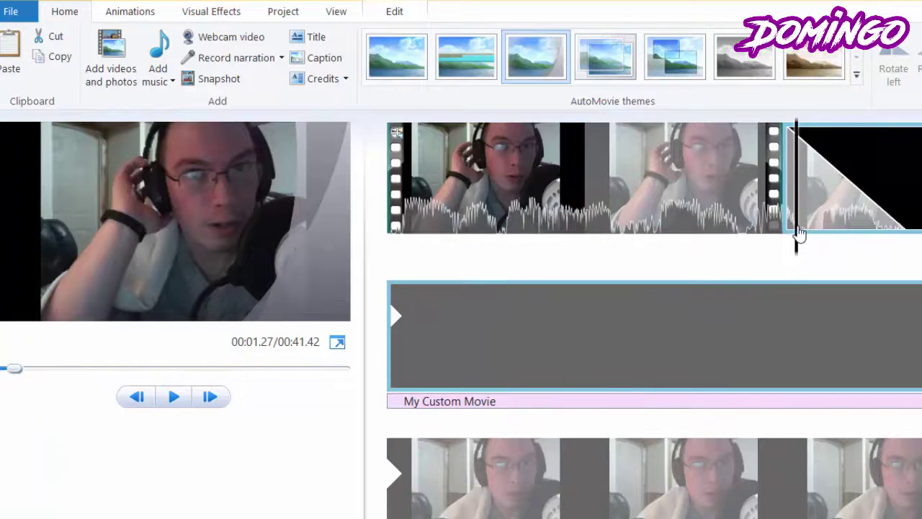
left_click_drag(800, 234, 895, 223)
left_click(606, 189)
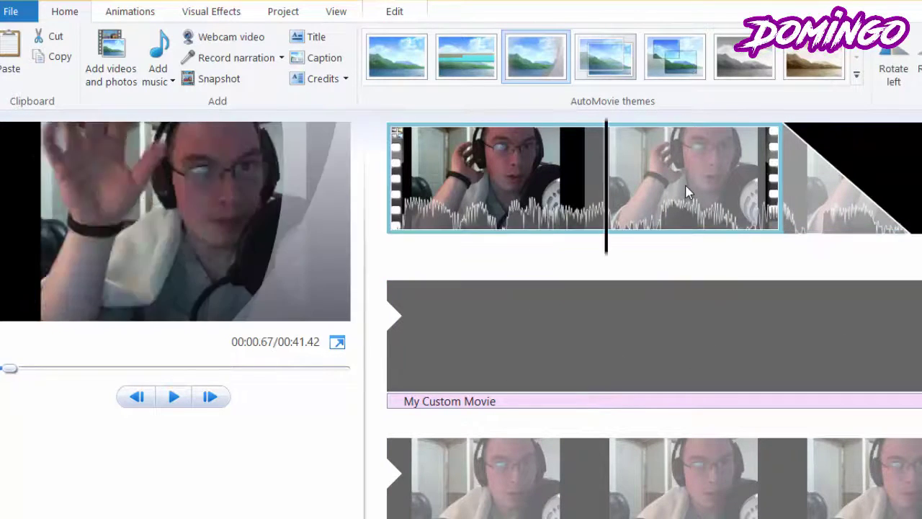
key("Delete")
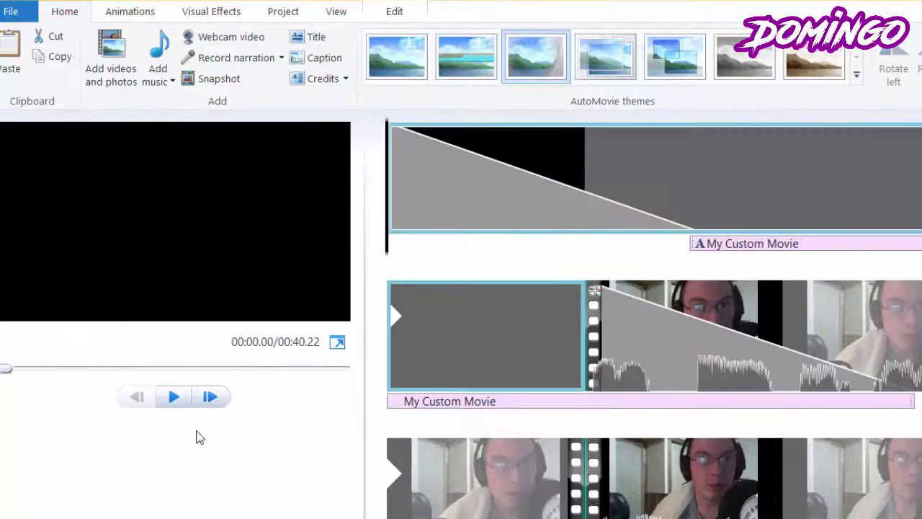
left_click(180, 397)
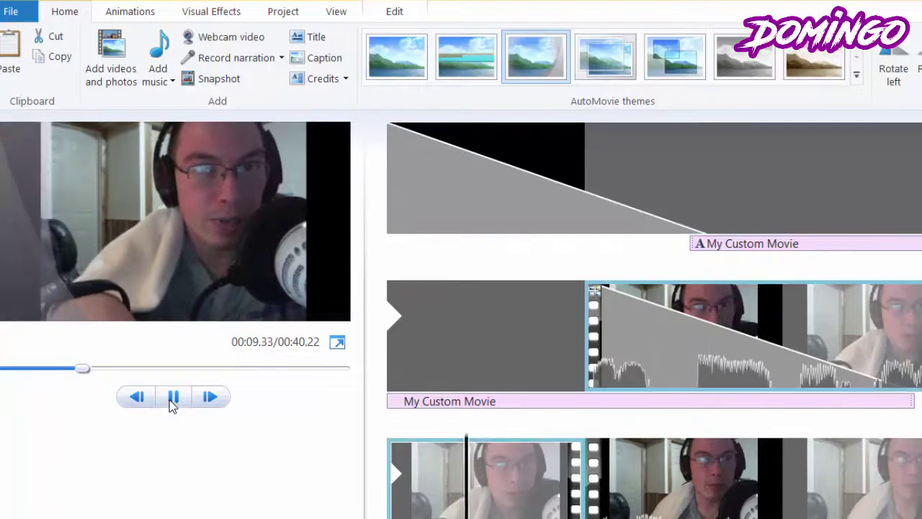
Stop playback and move the preview to about 00:07.50.
left_click(173, 397)
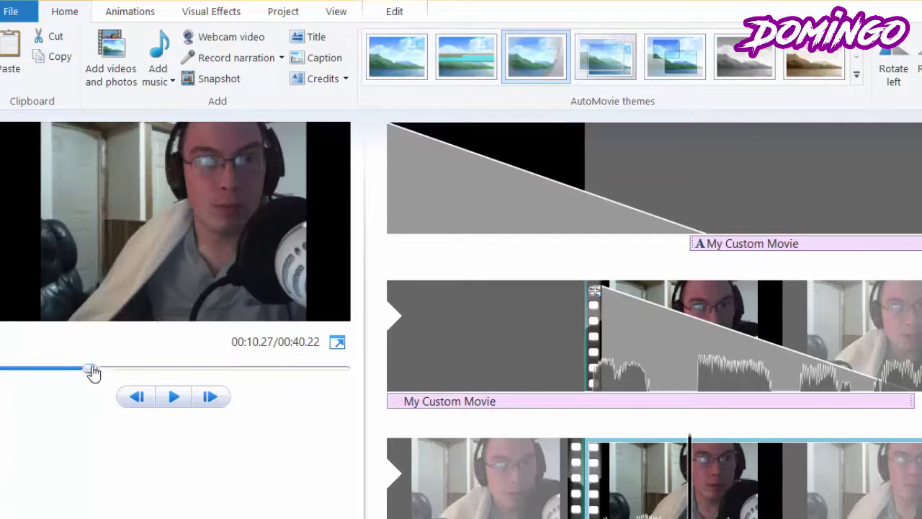
left_click_drag(93, 373, 70, 351)
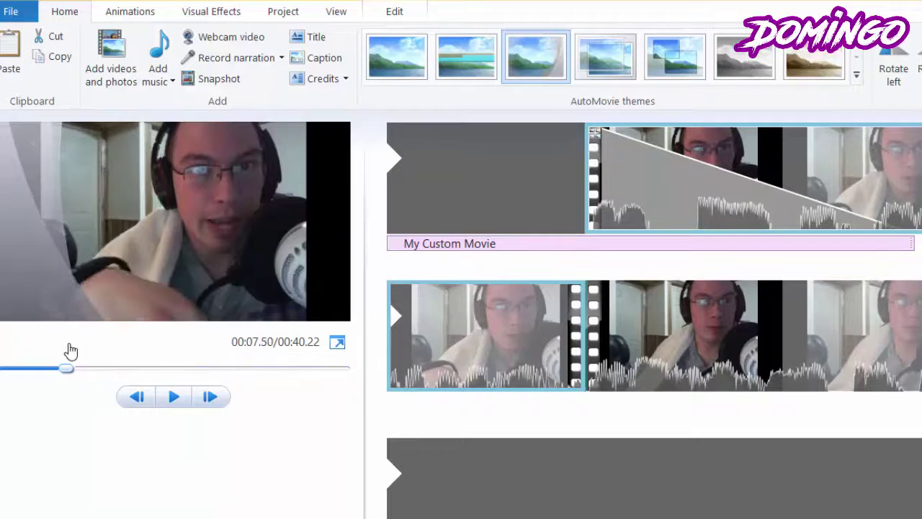
Save the current preview frame as a PNG snapshot in the Pictures folder.
left_click(202, 81)
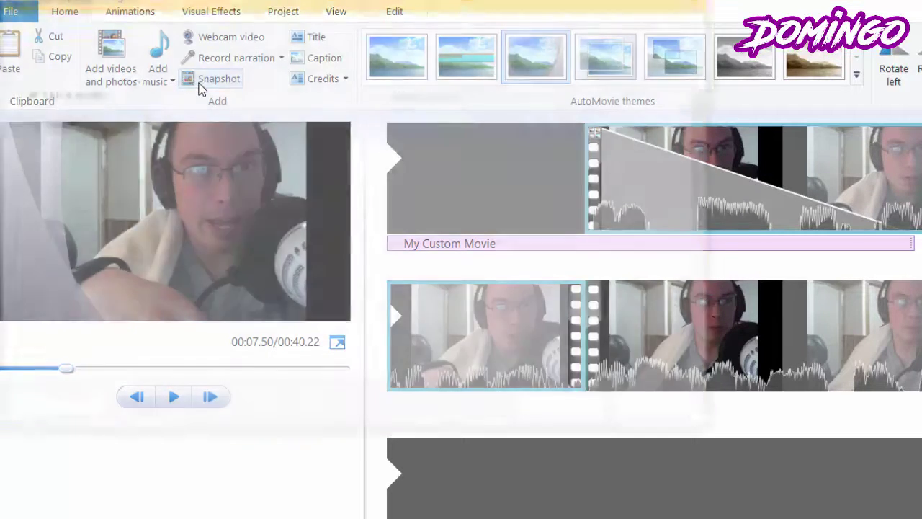
left_click(94, 242)
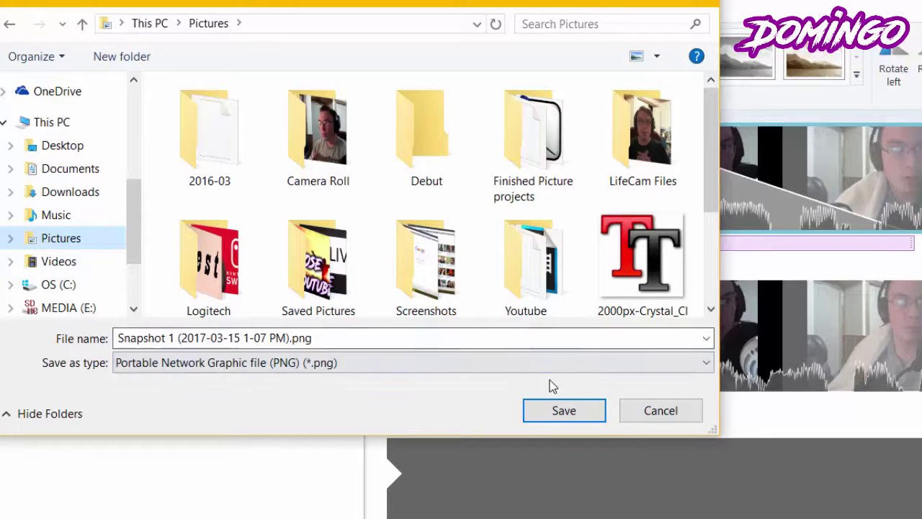
left_click(564, 409)
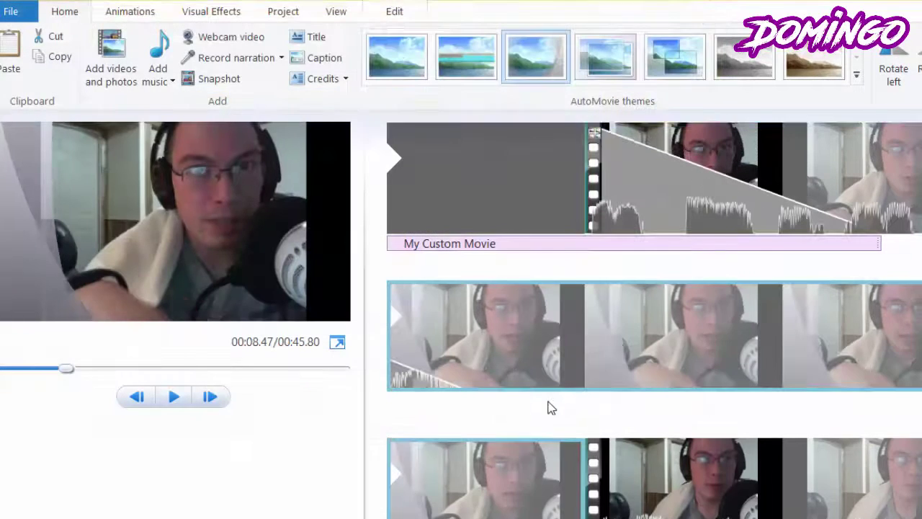
Check in File Explorer that the snapshot image is in Pictures.
key("super+e")
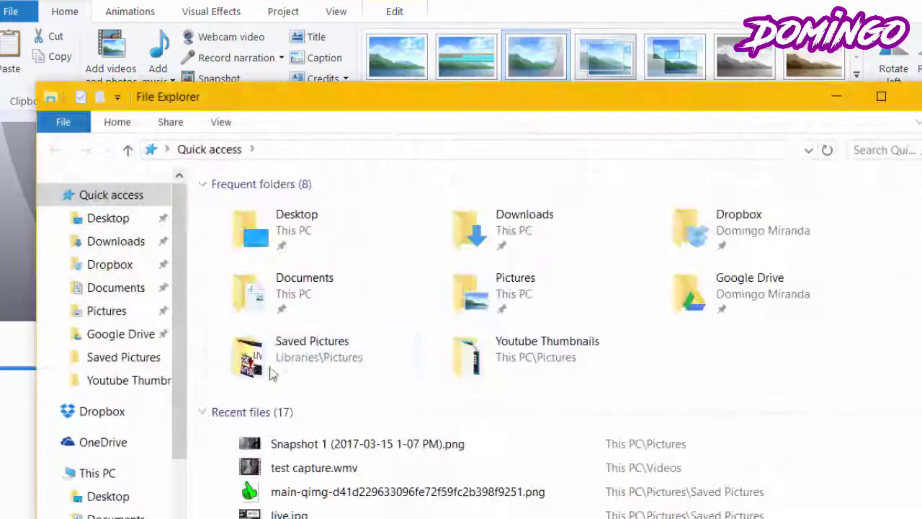
left_click(118, 315)
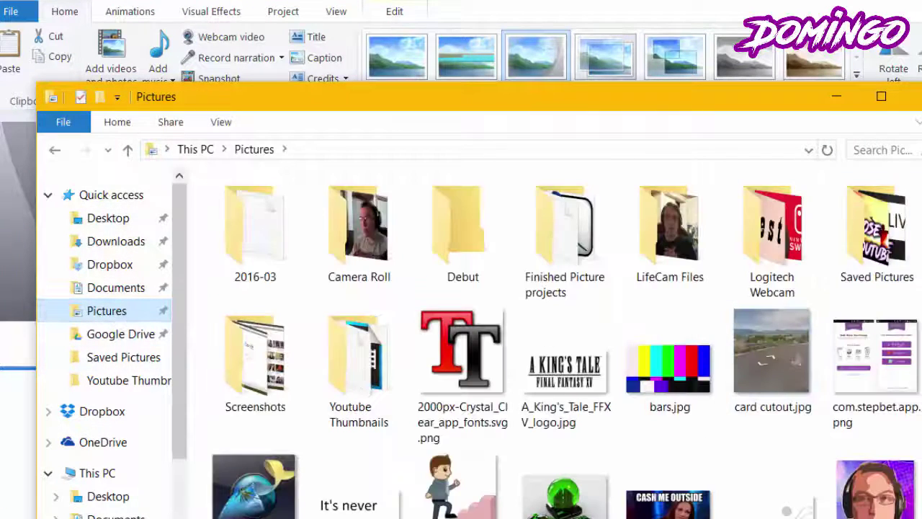
scroll(490, 504, "down", 2)
right_click(490, 505)
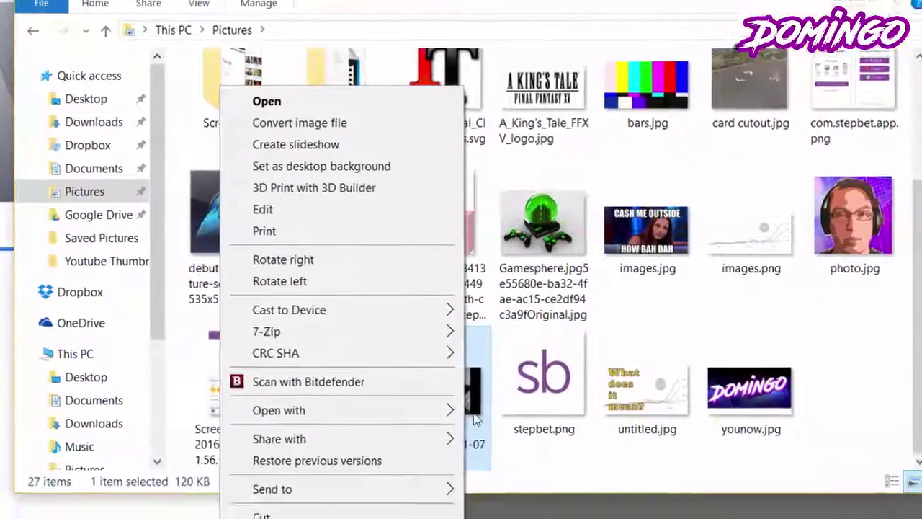
left_click(494, 502)
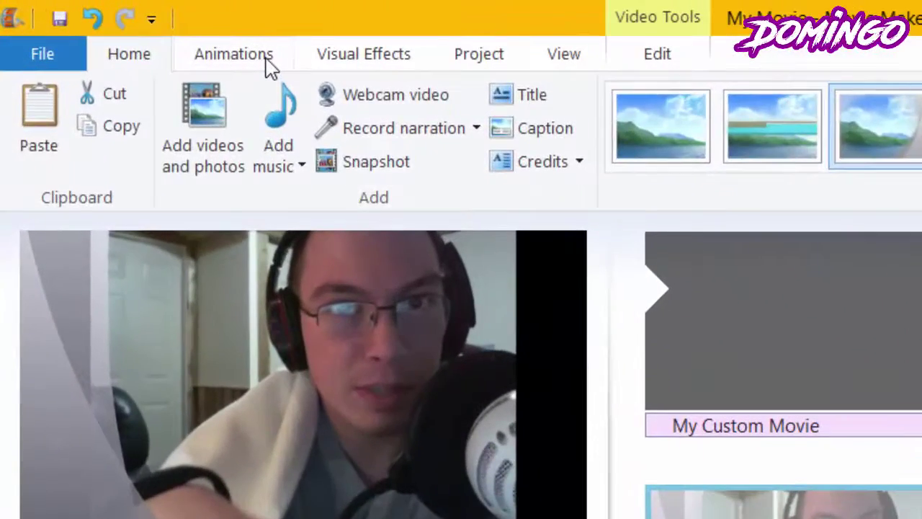
Play the movie preview and try the Black and white visual effect.
left_click(102, 21)
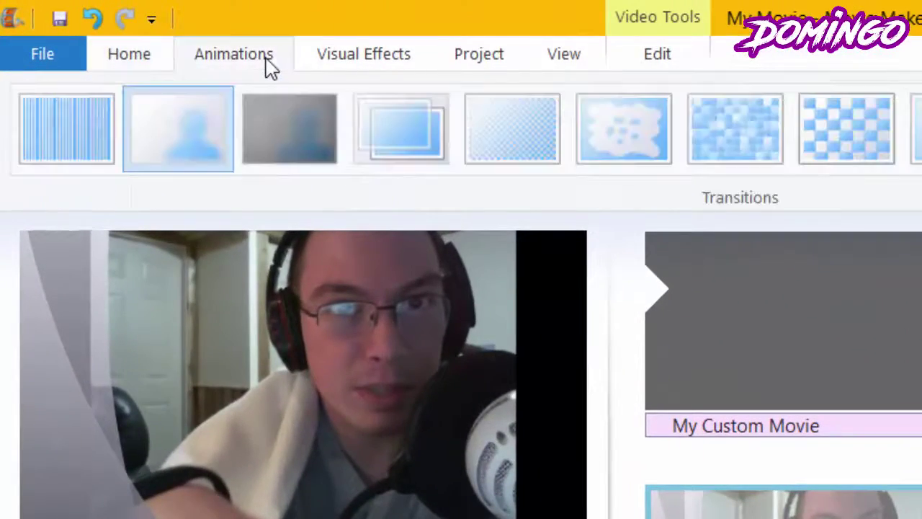
left_click(355, 55)
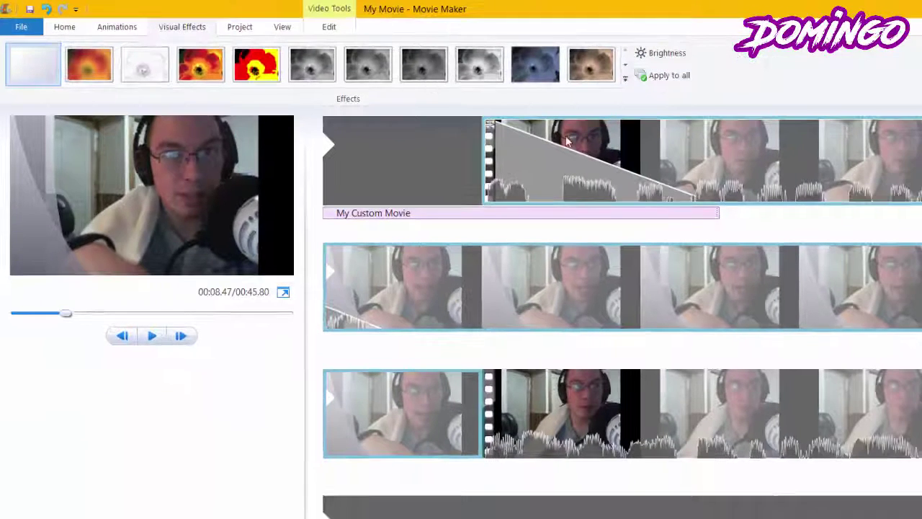
key("space")
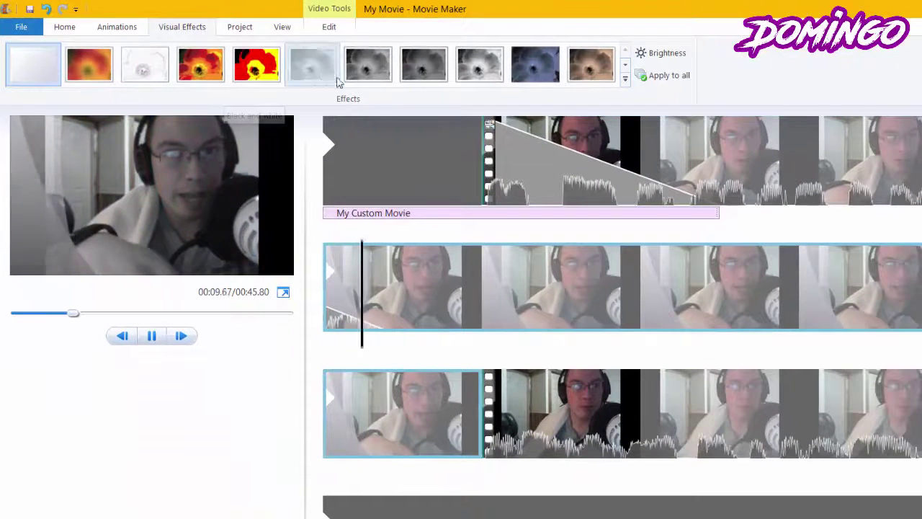
left_click(316, 74)
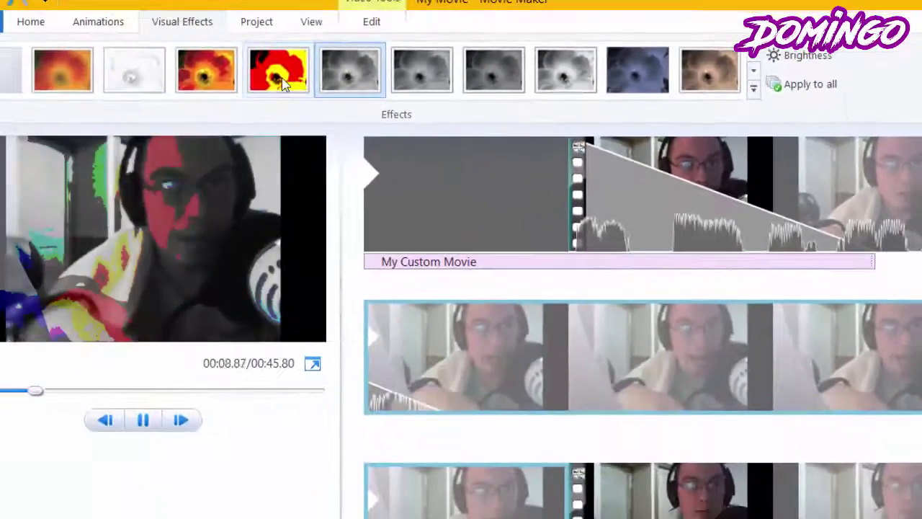
Apply the red and yellow Threshold effect to all clips.
left_click(279, 80)
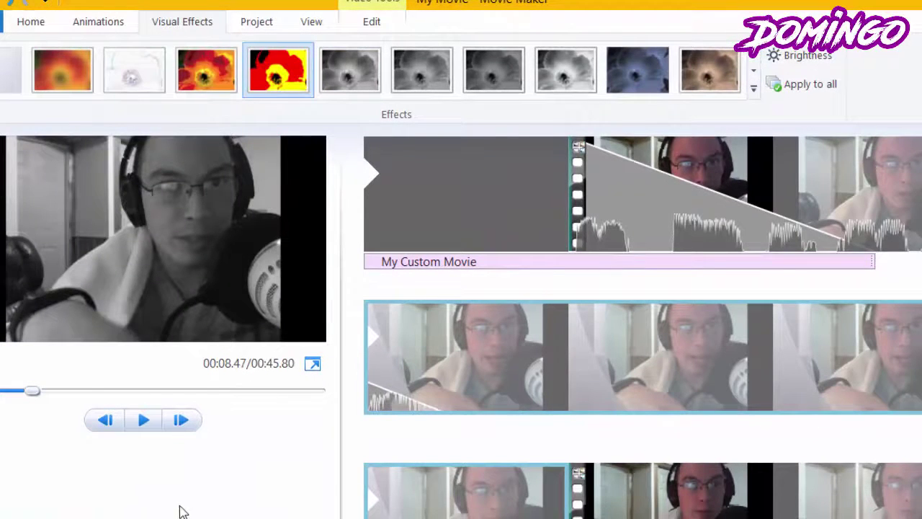
left_click(804, 83)
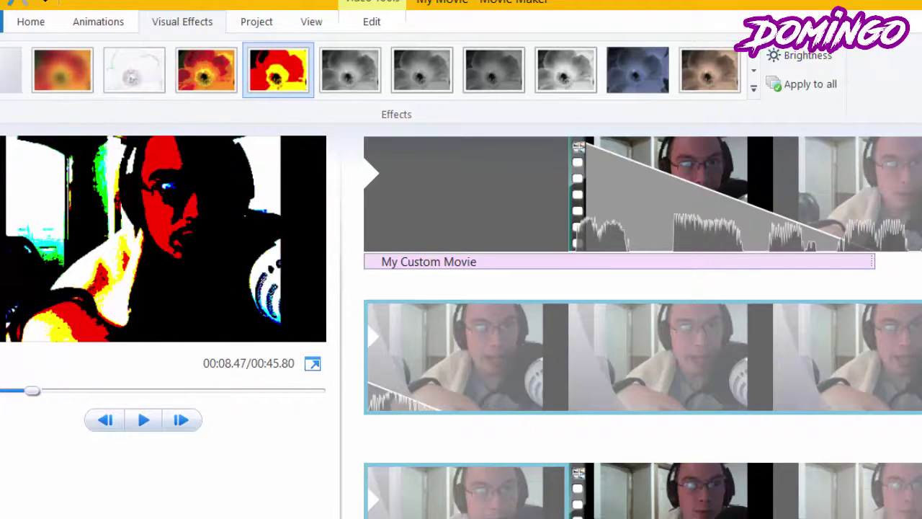
left_click(257, 29)
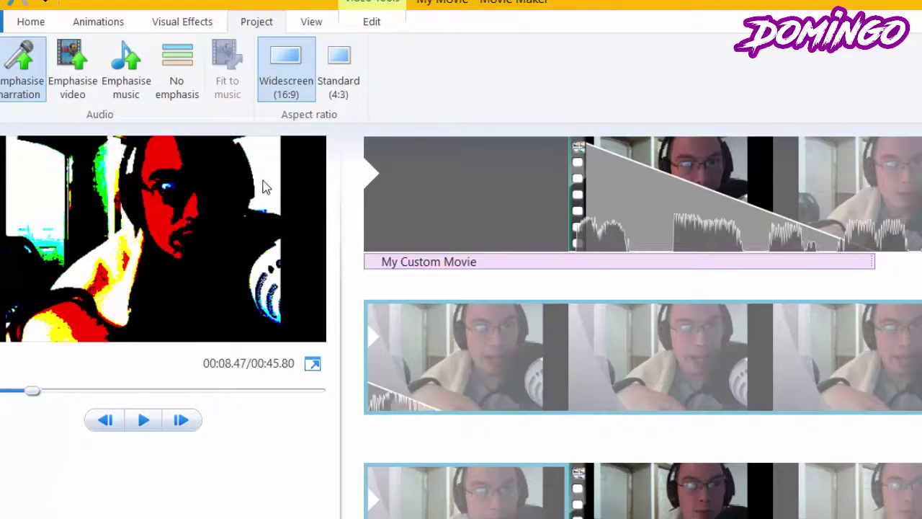
left_click(340, 76)
left_click(301, 75)
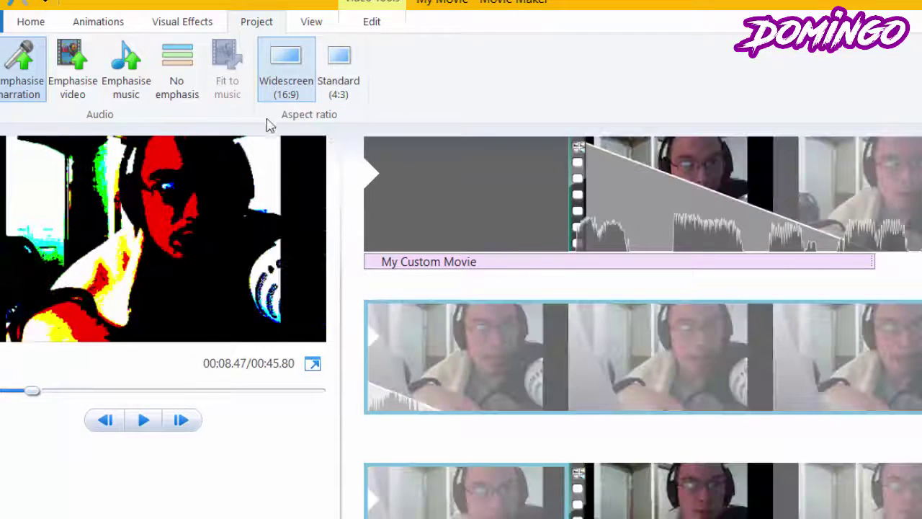
left_click(338, 85)
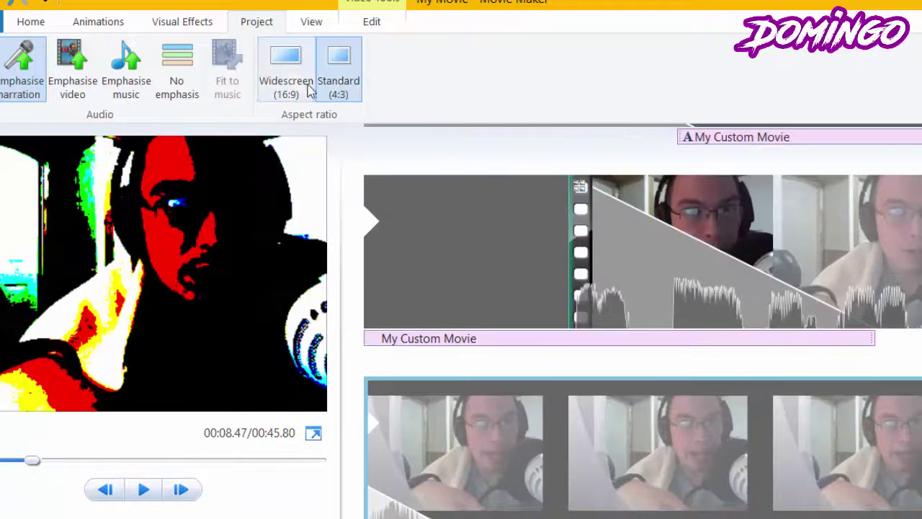
left_click(299, 85)
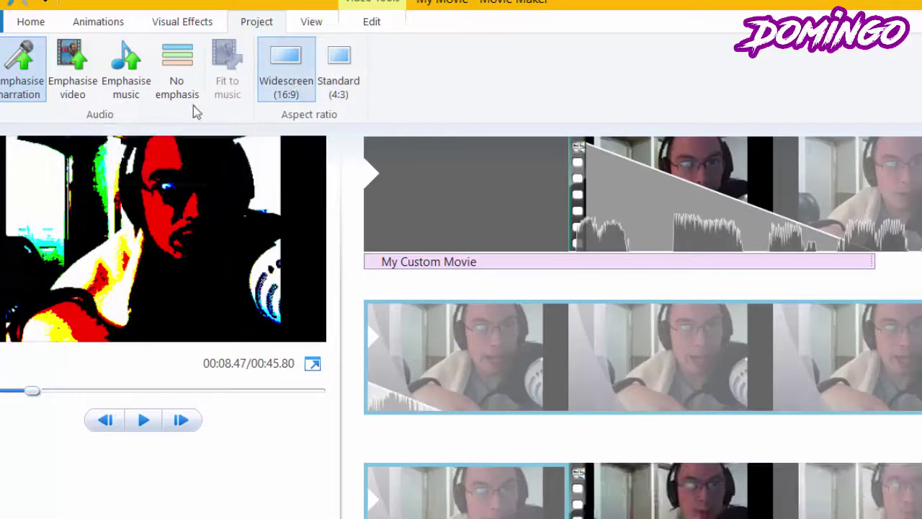
left_click(179, 22)
left_click(101, 32)
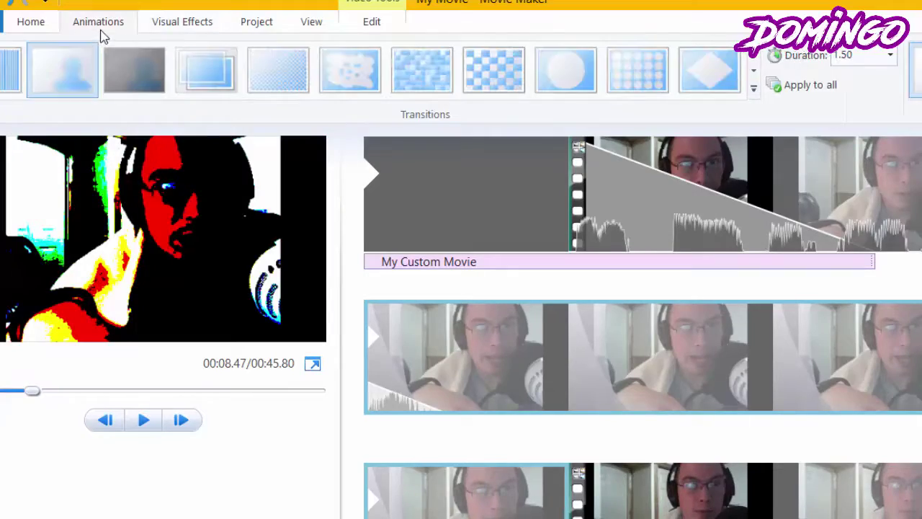
left_click(46, 29)
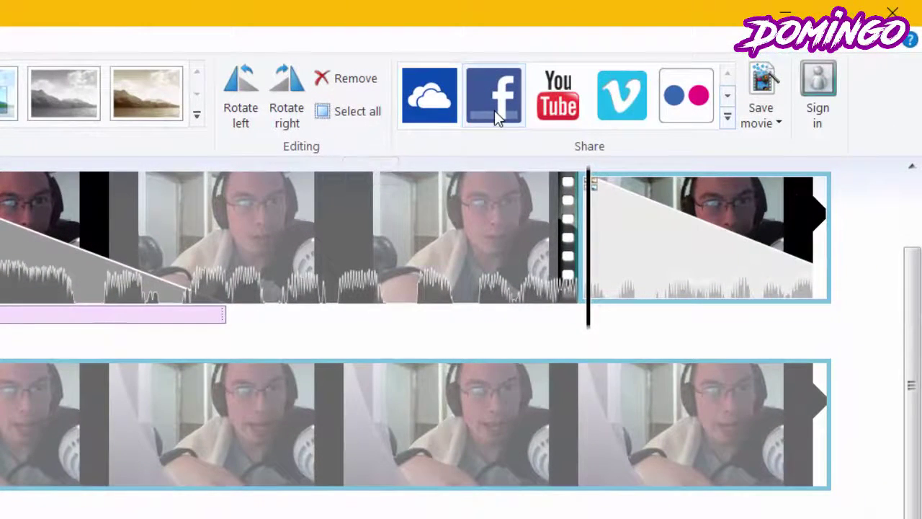
left_click(728, 95)
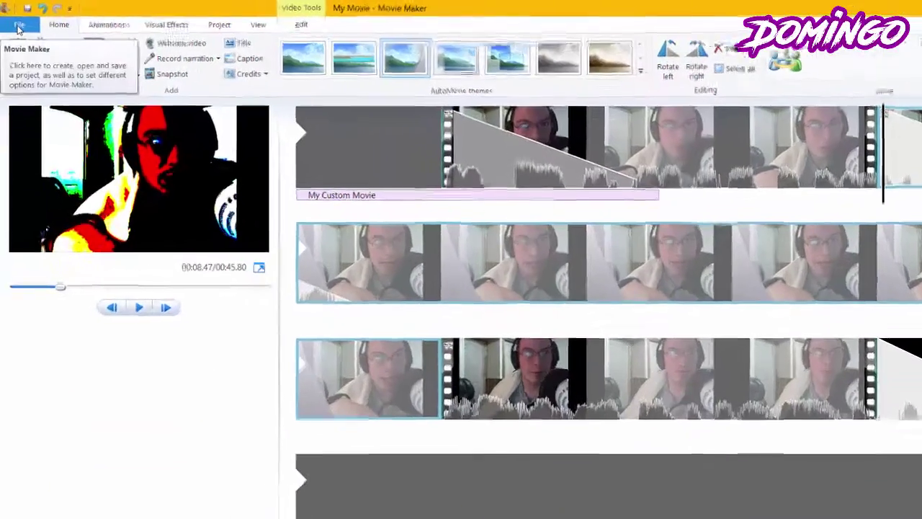
left_click(16, 22)
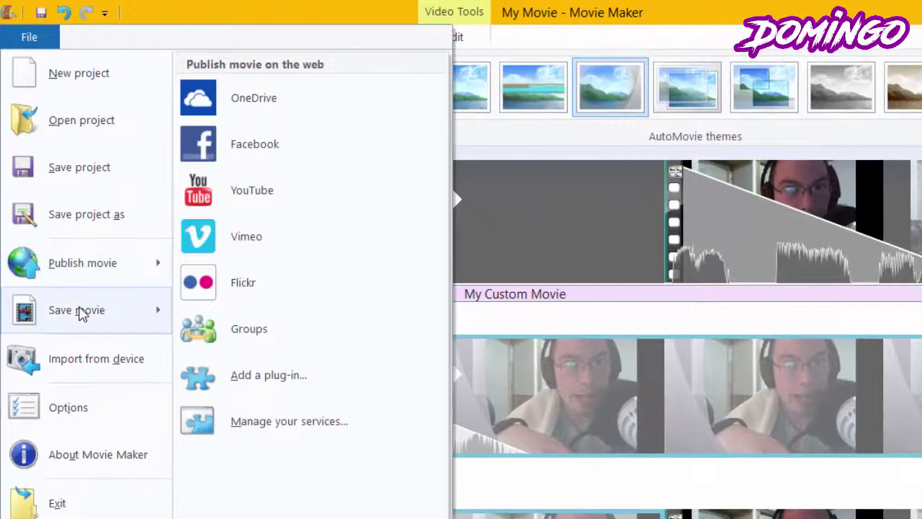
mouse_move(79, 311)
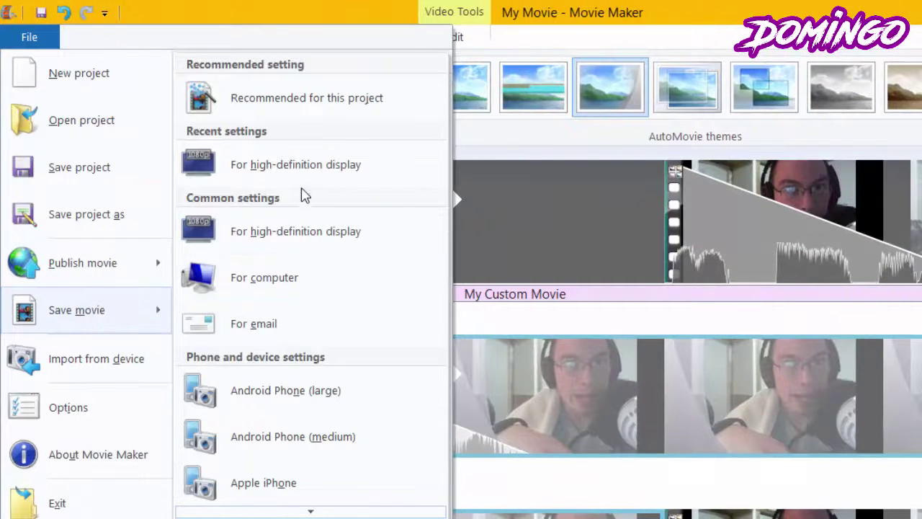
mouse_move(306, 181)
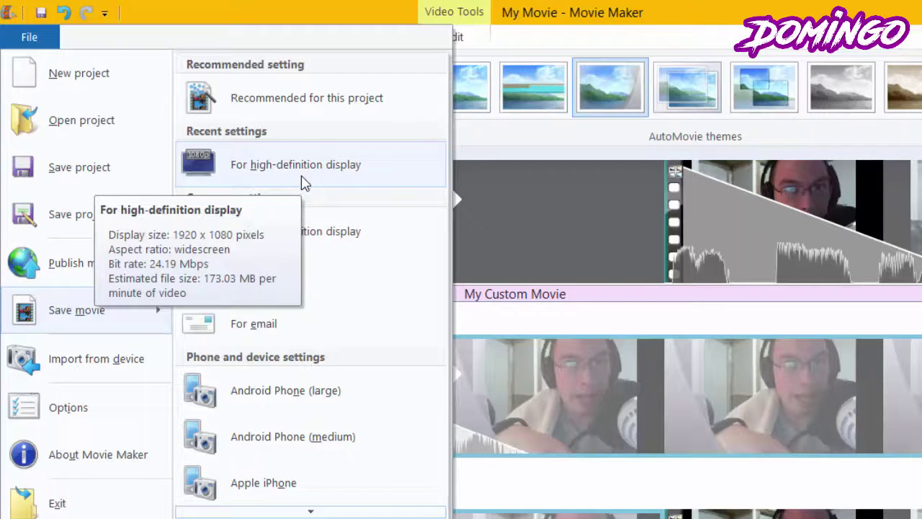
mouse_move(298, 402)
scroll(295, 404, "down", 2)
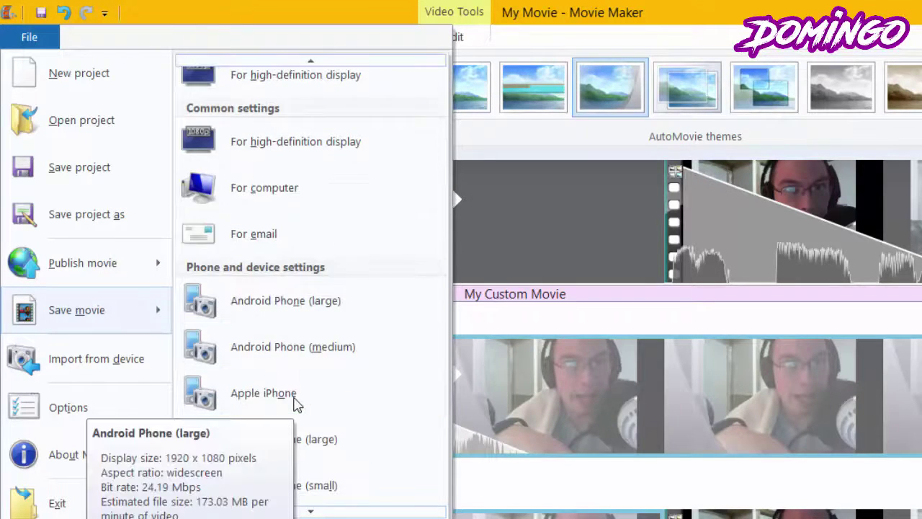
scroll(295, 403, "down", 1)
scroll(294, 397, "down", 5)
scroll(298, 399, "up", 1)
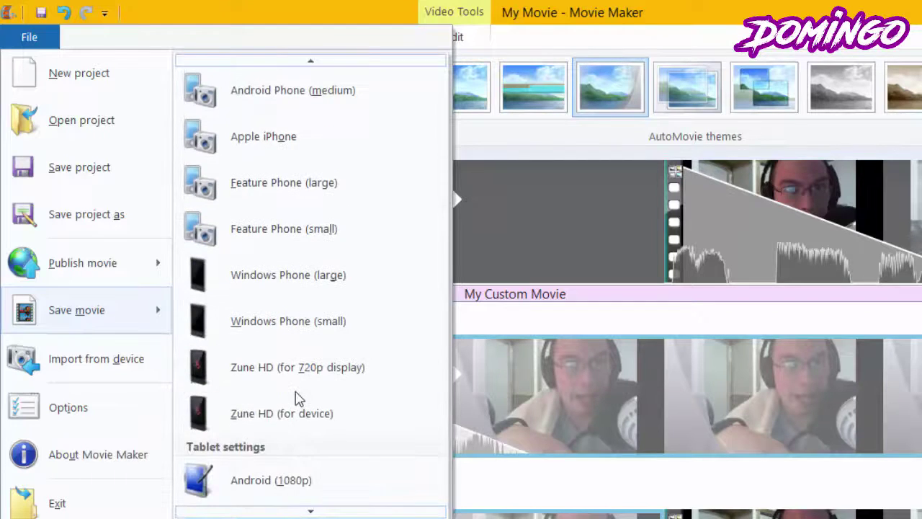
scroll(319, 433, "down", 4)
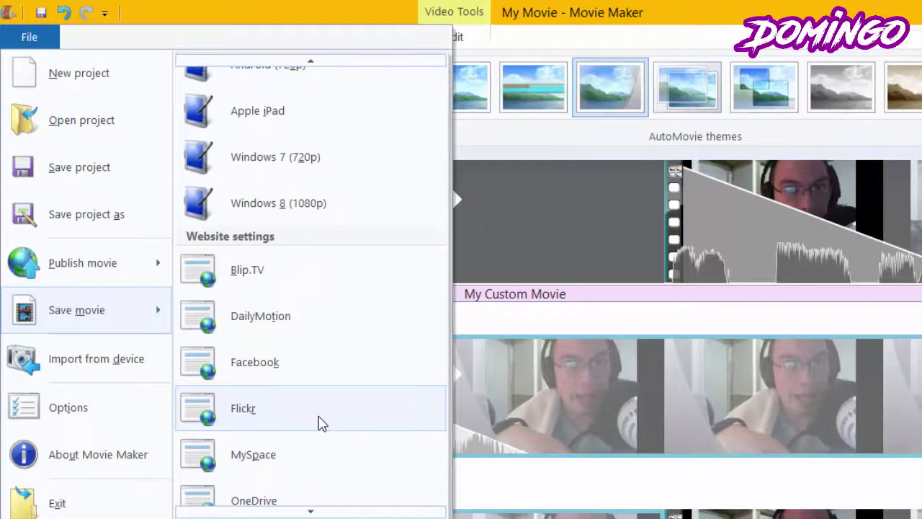
key("Escape")
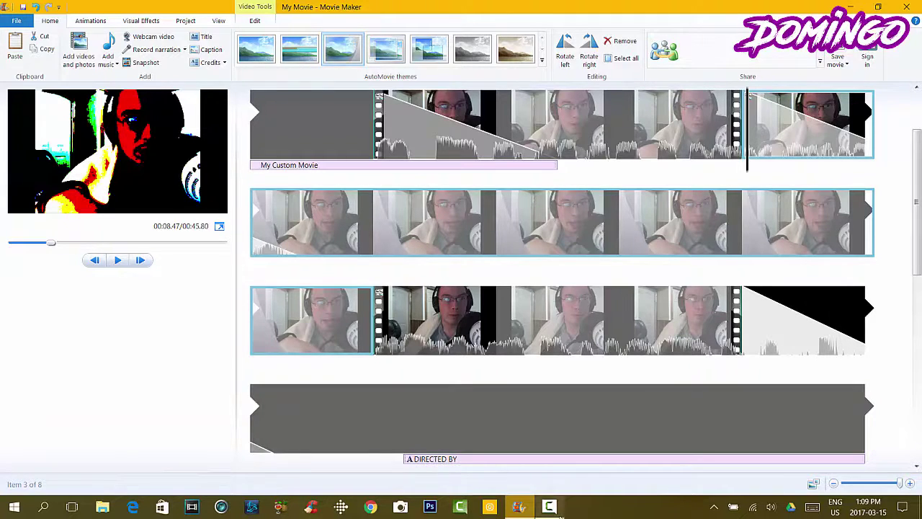
mouse_move(559, 513)
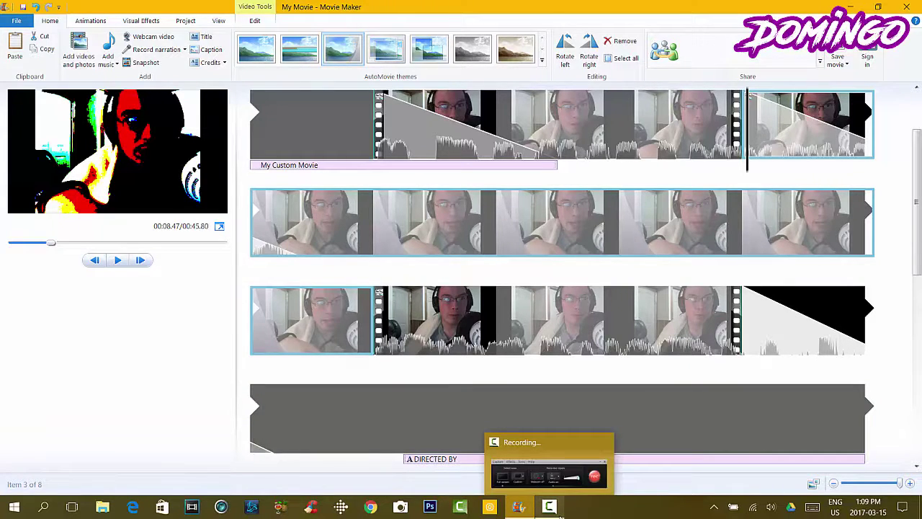
left_click(561, 513)
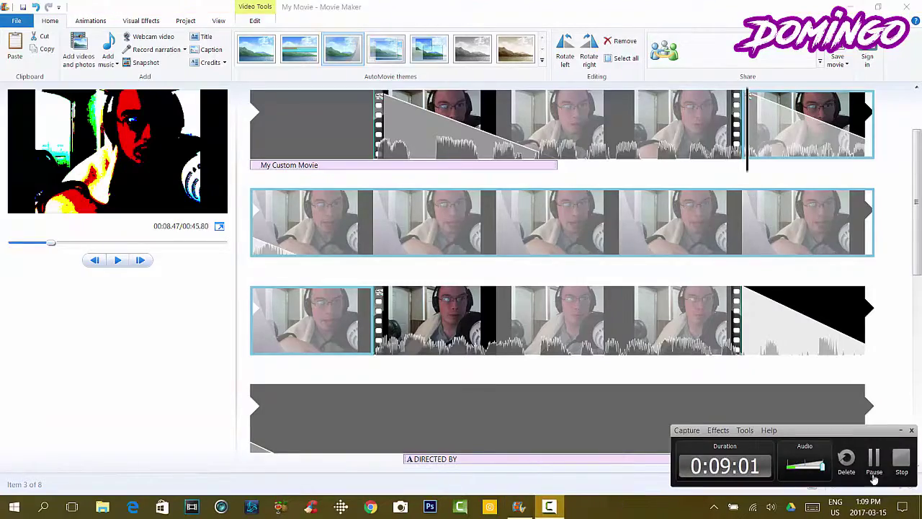